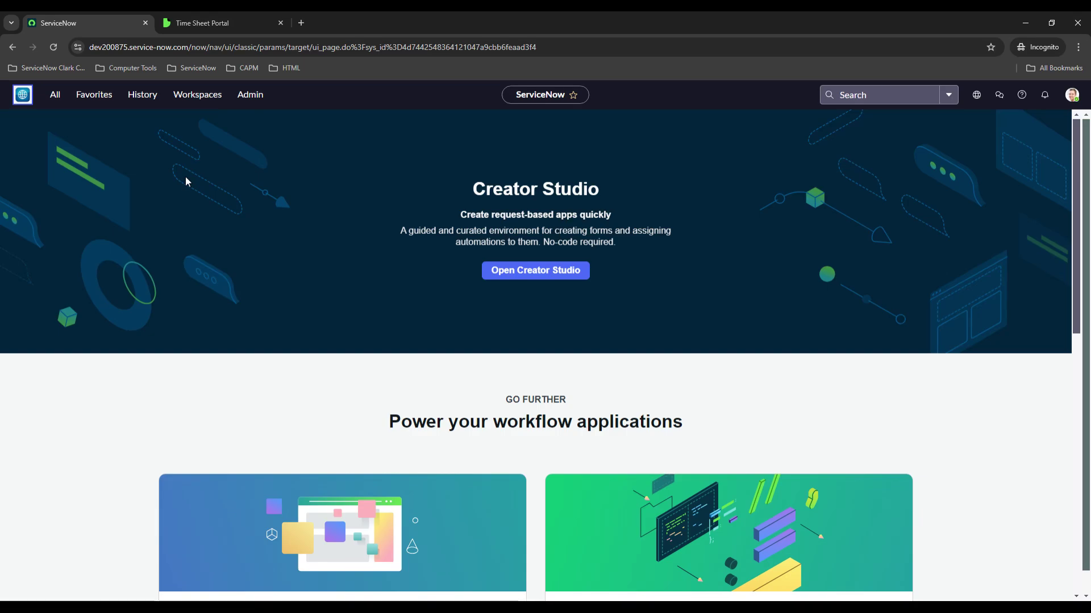
Step: View the Time Sheet Portal documentation page in the other browser tab and return to the instance
click(219, 22)
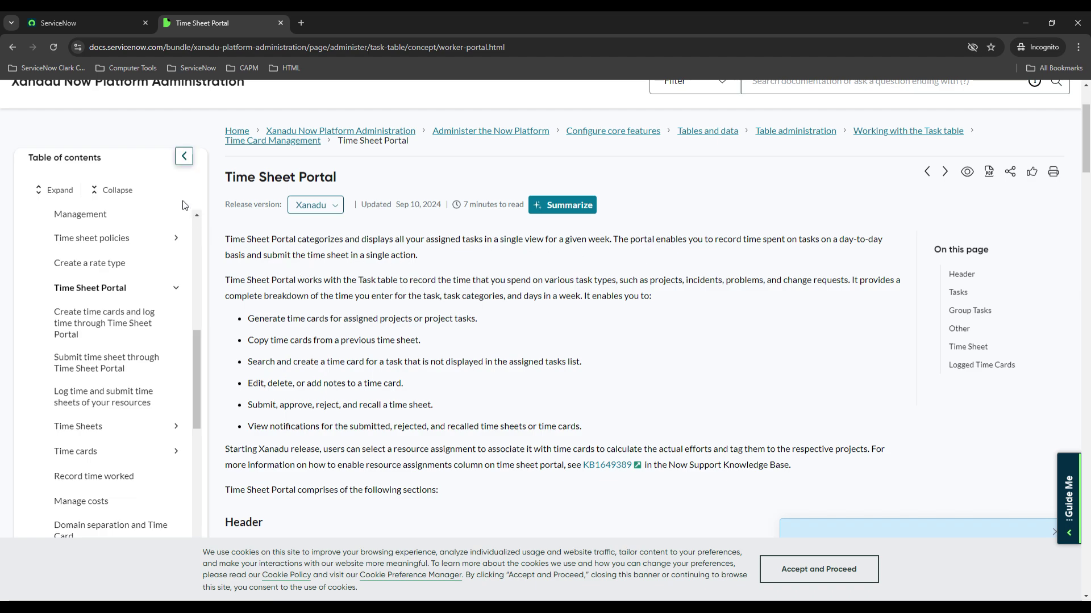
click(45, 13)
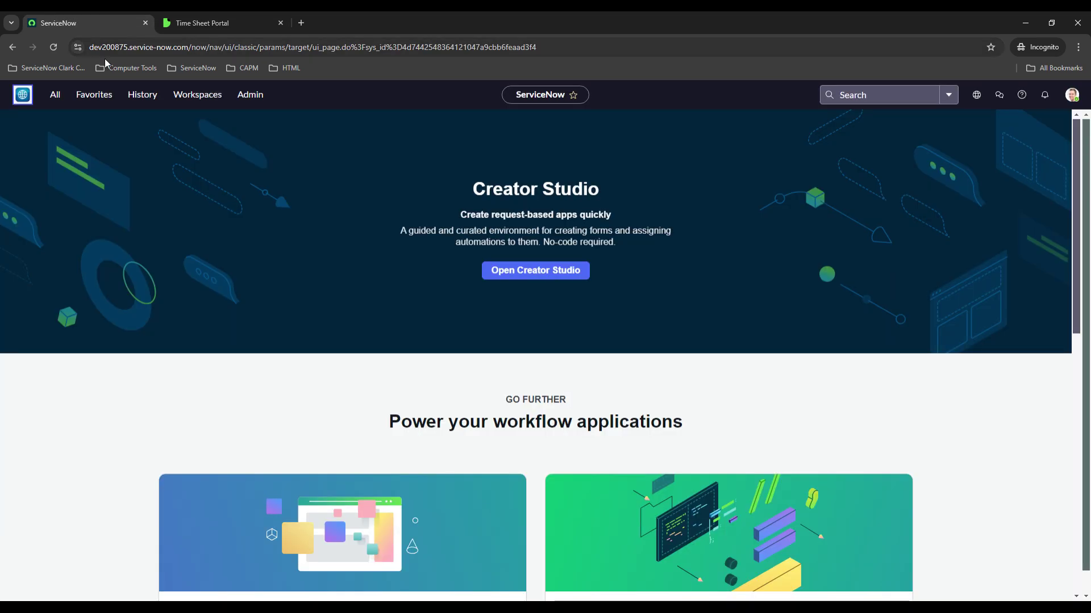
Step: Find the Plugins page by filtering the navigator for "plugin" and check the installed Time Card Management plugin
click(55, 94)
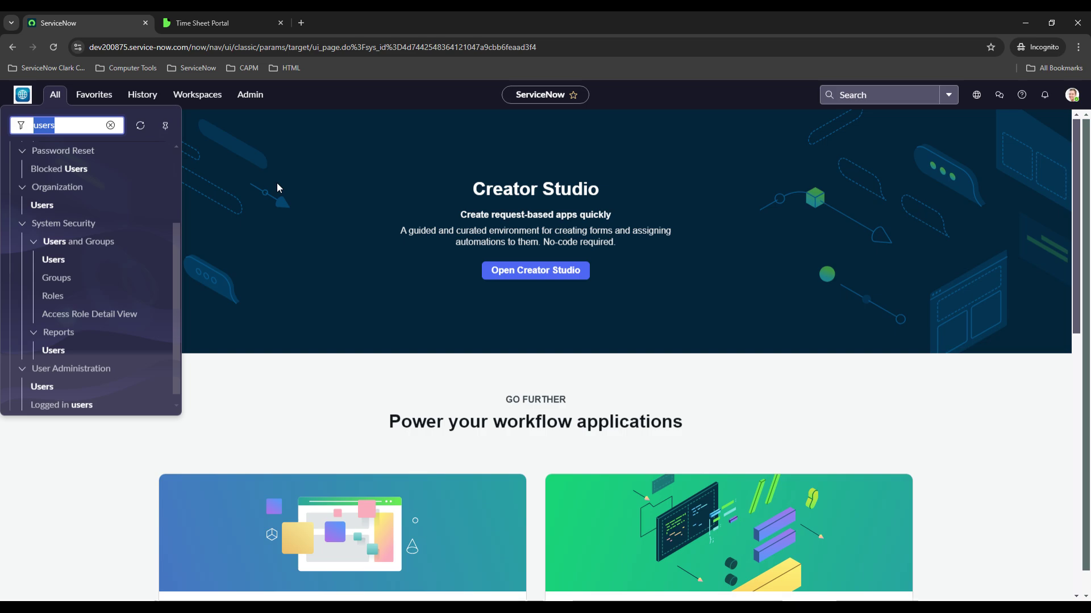
text(ti)
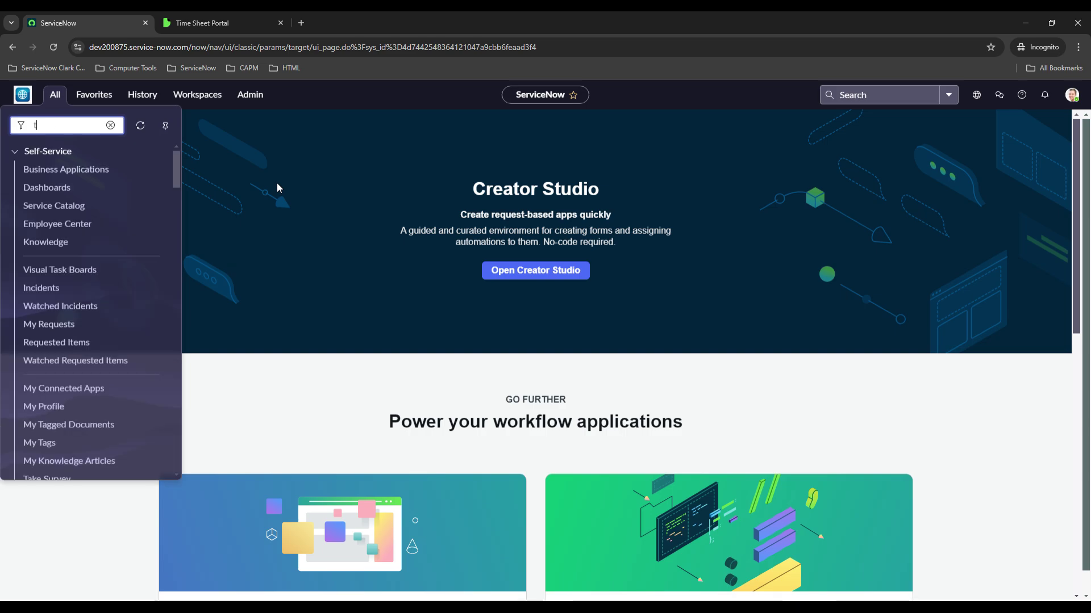
key(BackSpace)
key(BackSpace)
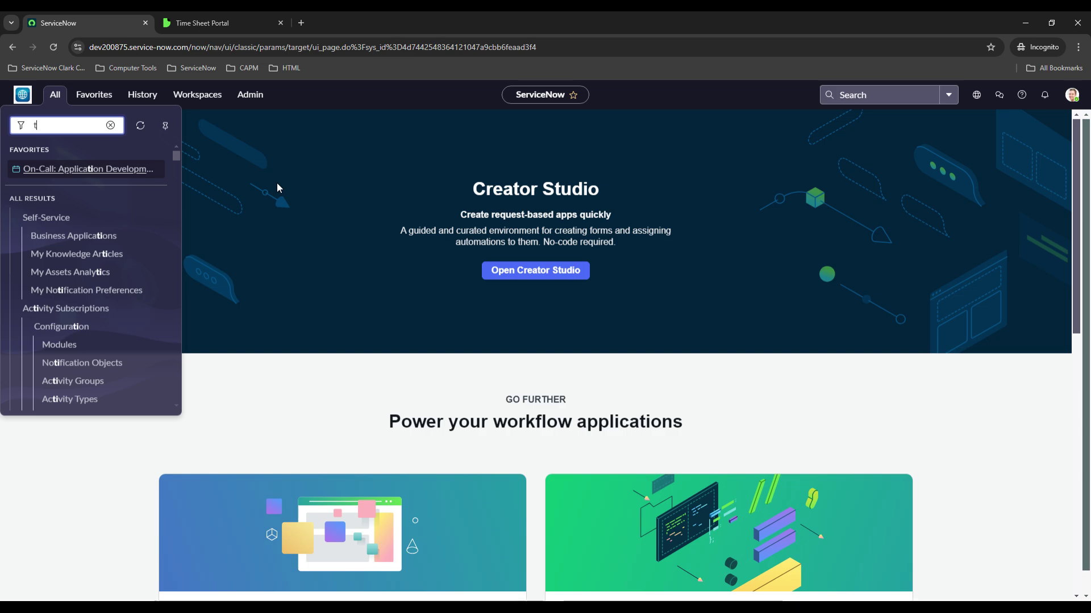
text(lugin)
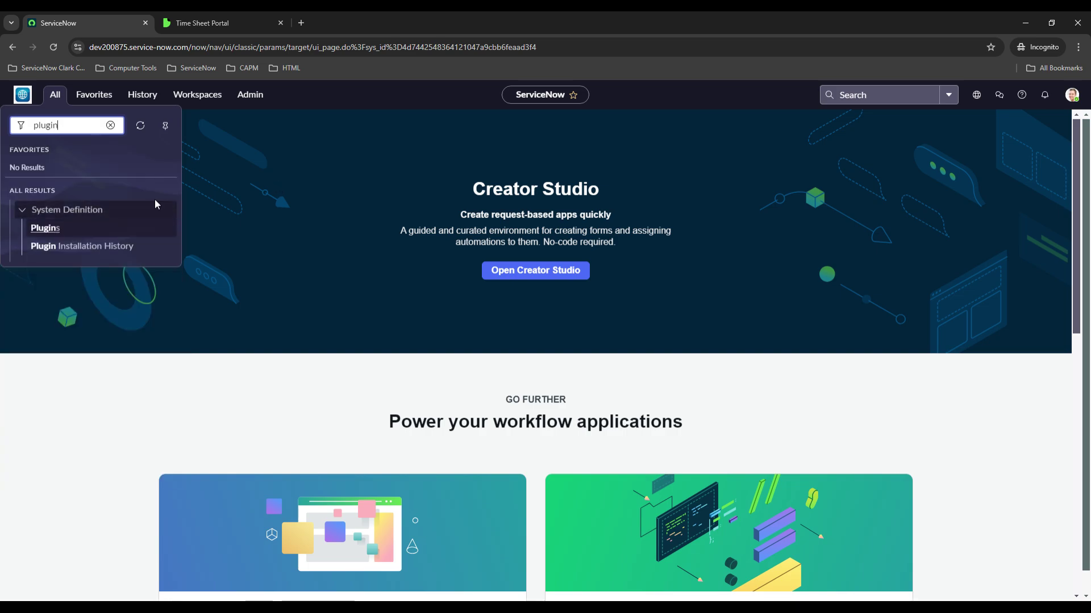
click(42, 229)
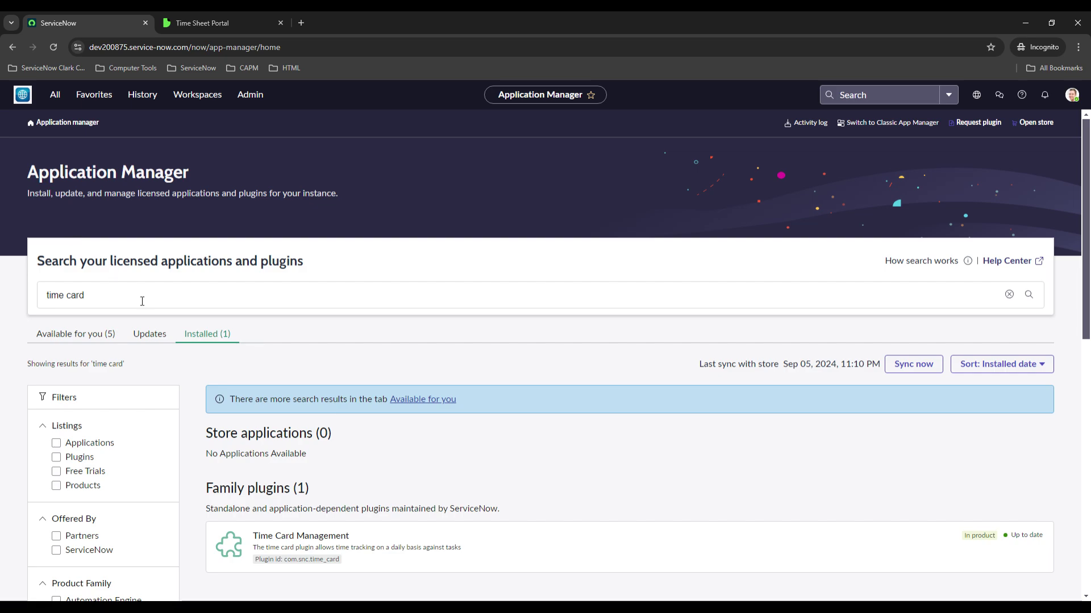
scroll(170, 291, down, 3)
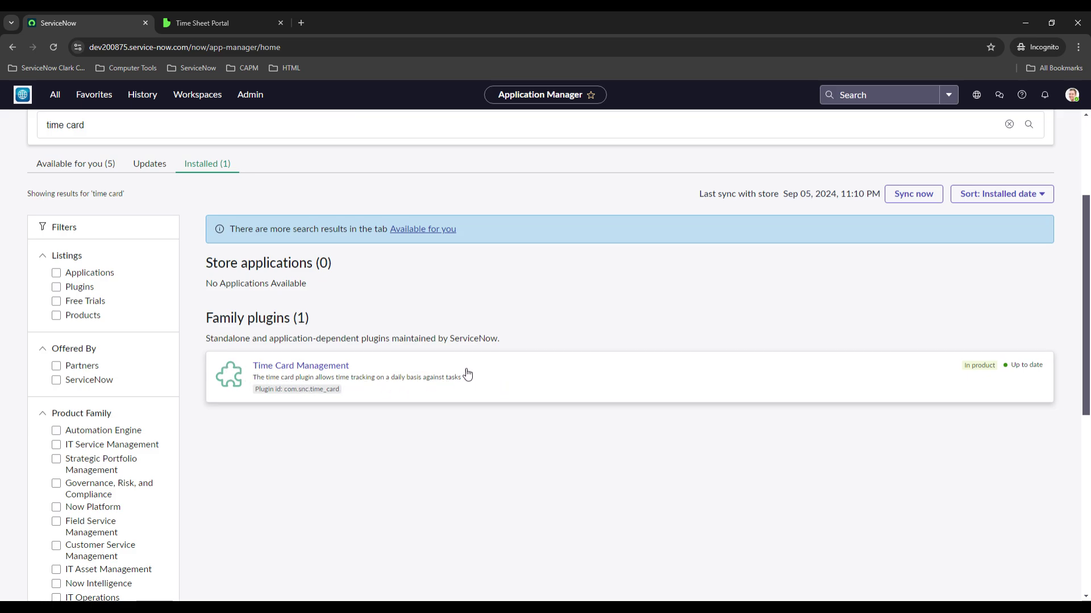
scroll(190, 259, up, 3)
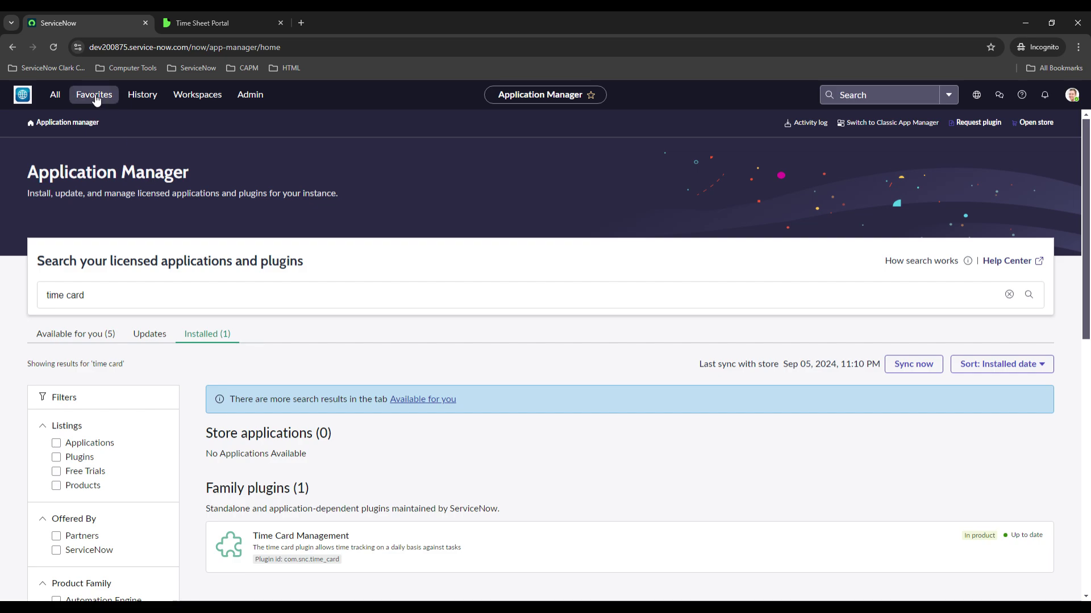
Step: Filter the navigator for "time sheet portal" and open the Time Sheet Portal
click(51, 97)
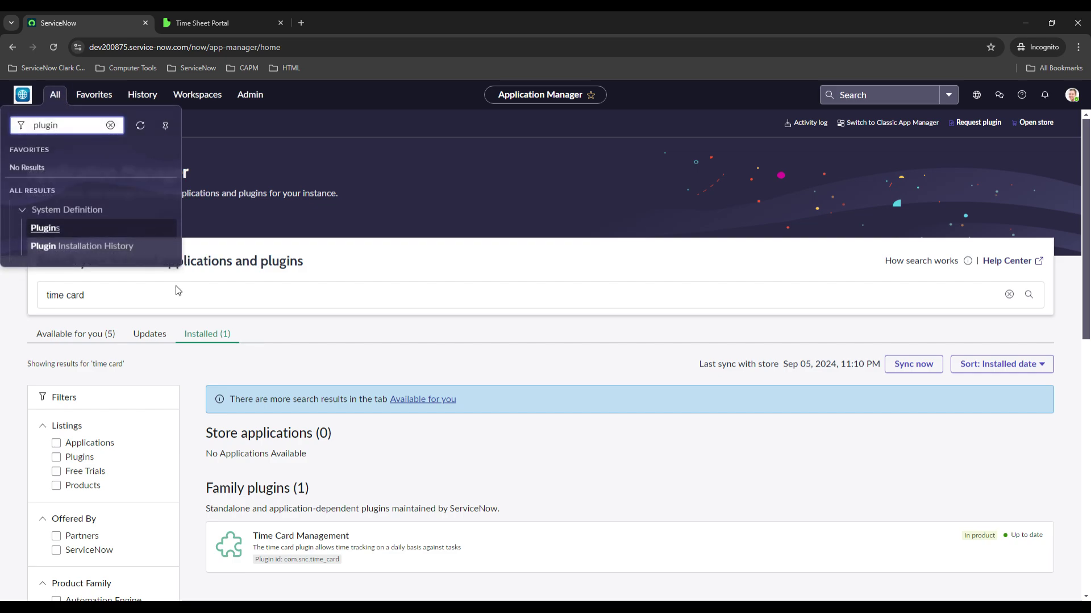
scroll(353, 489, down, 1)
double_click(31, 125)
key(BackSpace)
text(ri)
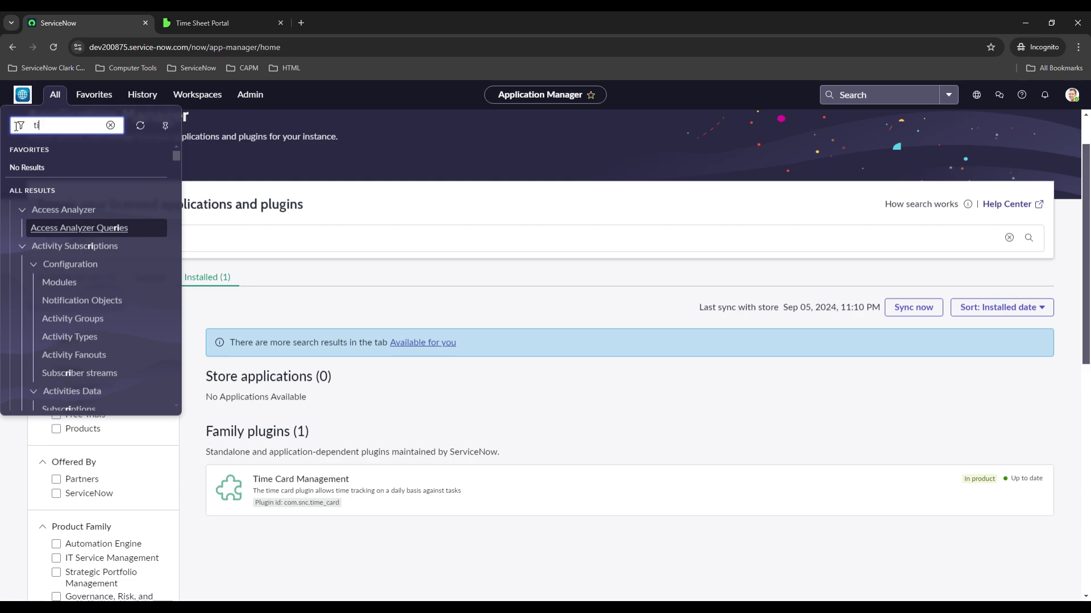
text(a)
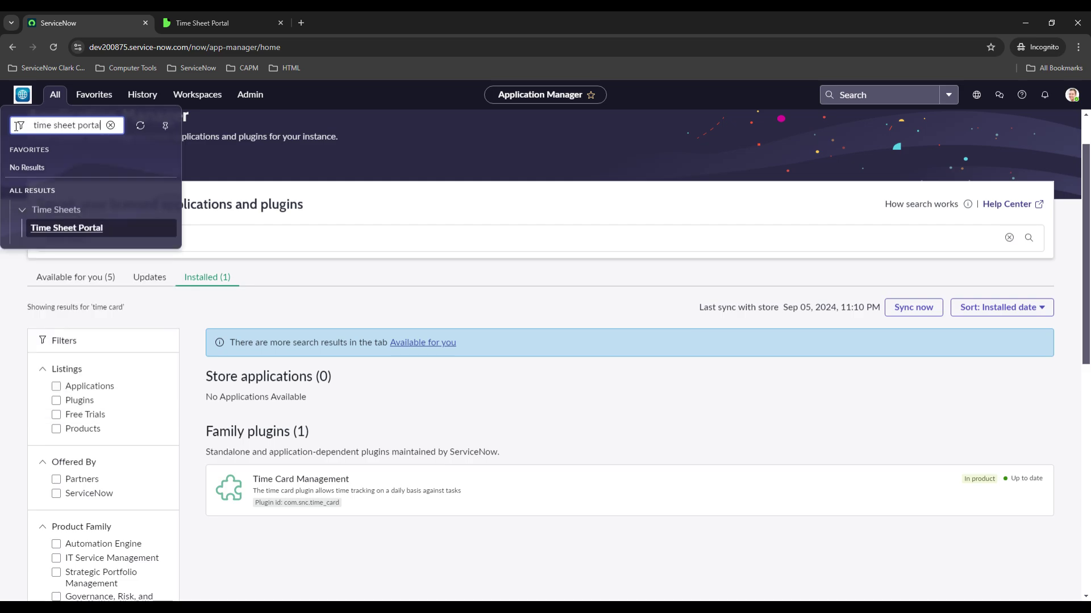
click(67, 227)
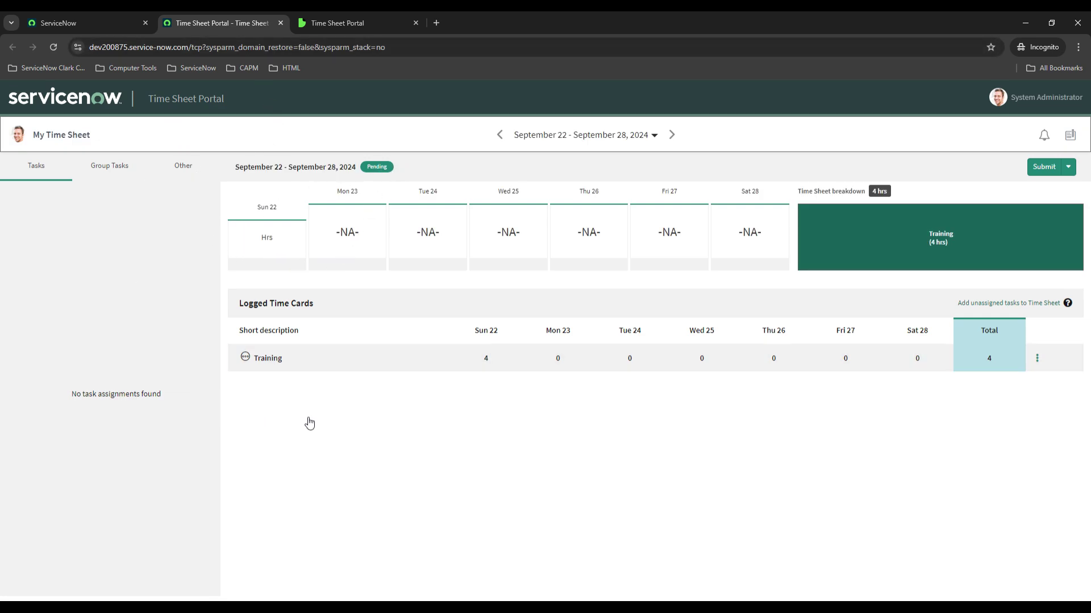
Step: Look through the Other work categories and the assigned Tasks list for the September 22 - September 28, 2024 time sheet
click(179, 168)
mouse_move(131, 222)
mouse_move(141, 438)
mouse_move(116, 249)
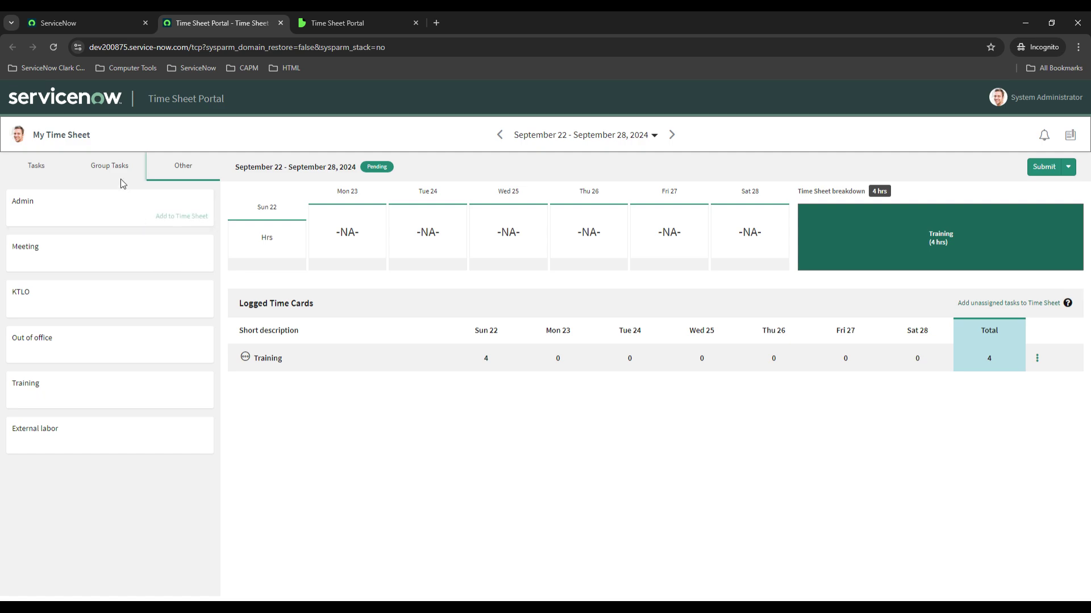
click(36, 165)
Step: Add the Admin category from the Other list to the time sheet
click(181, 170)
mouse_move(173, 240)
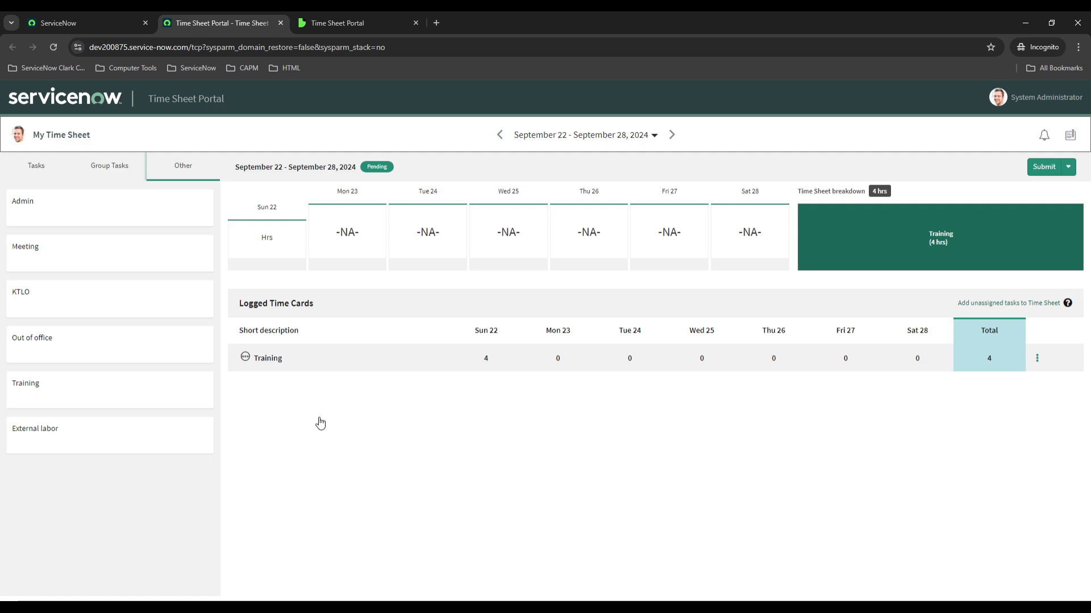
mouse_move(36, 204)
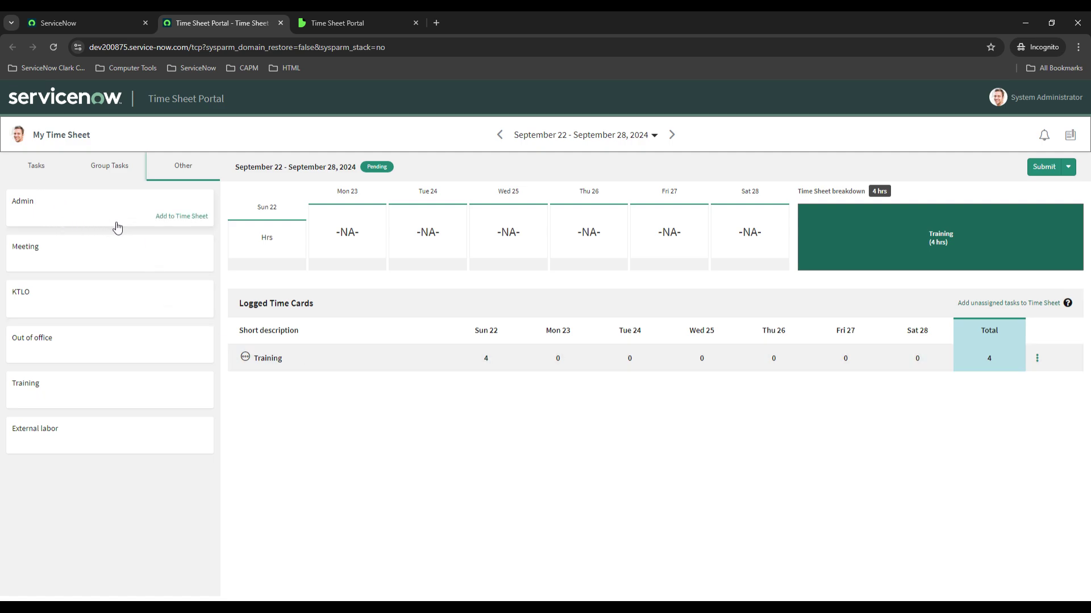
click(167, 225)
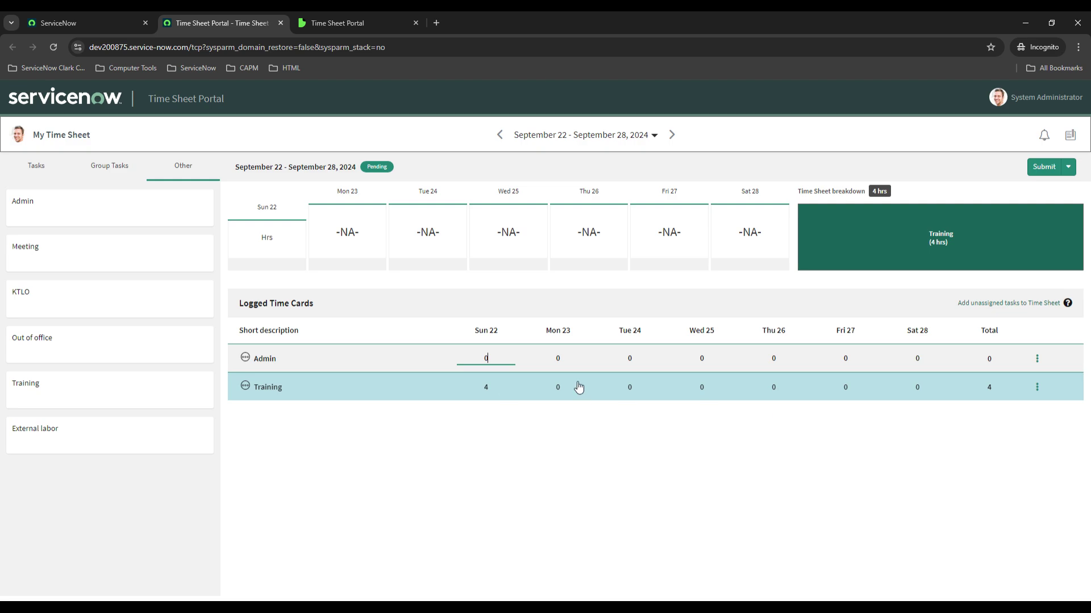
Step: Open the Admin time card's form, view its Category options, and close the form without saving
click(1038, 359)
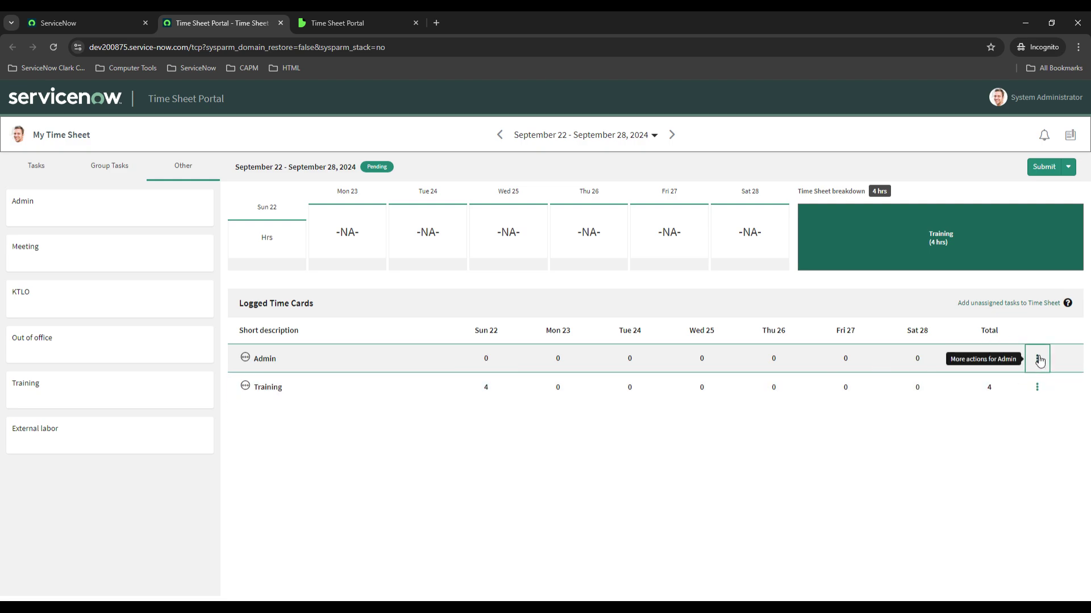
click(991, 379)
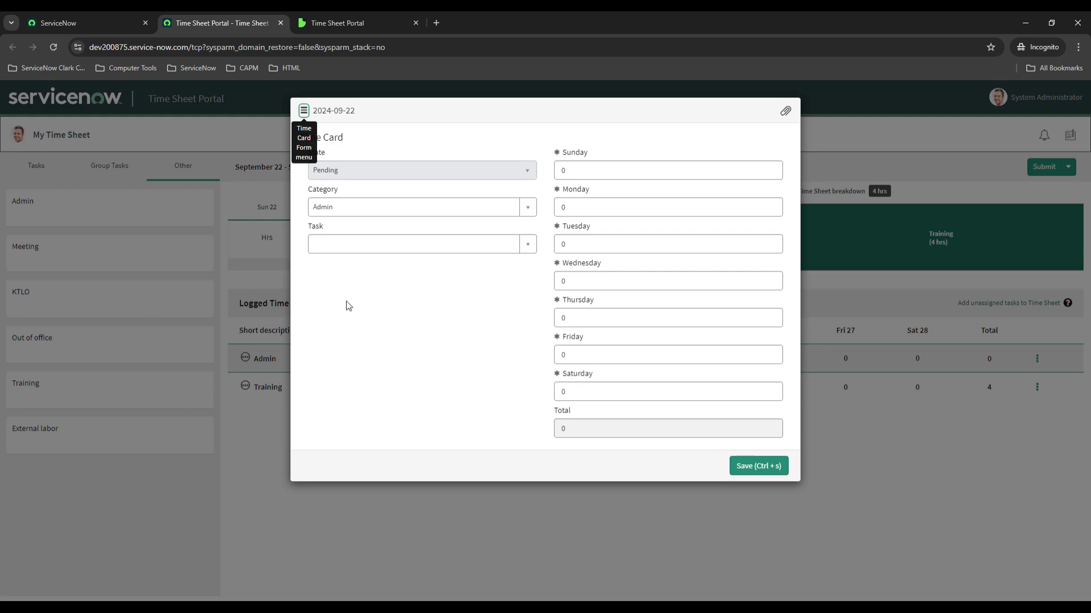
click(364, 206)
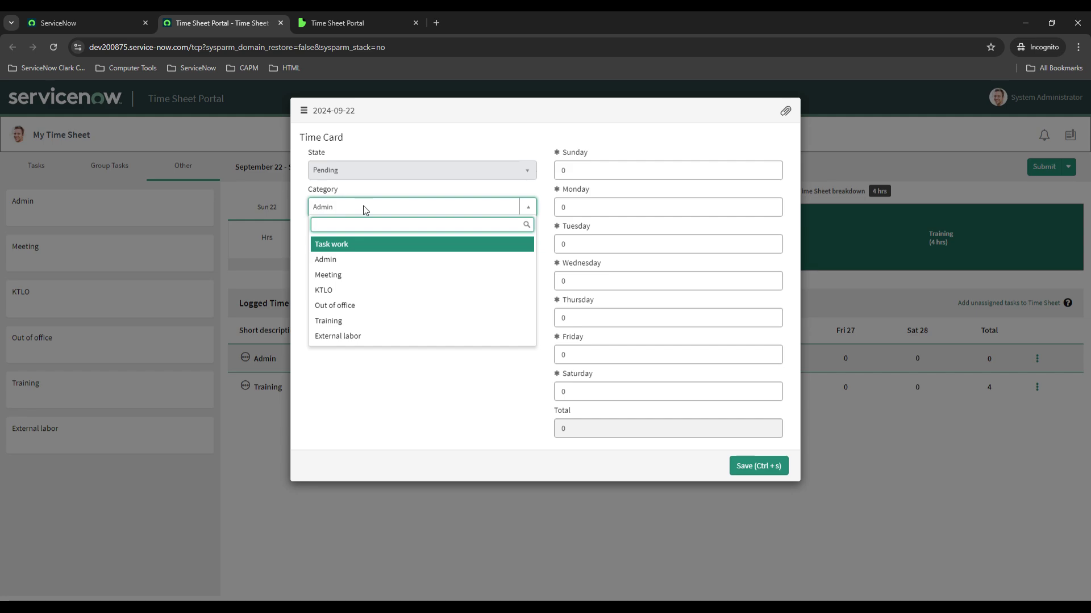
click(364, 208)
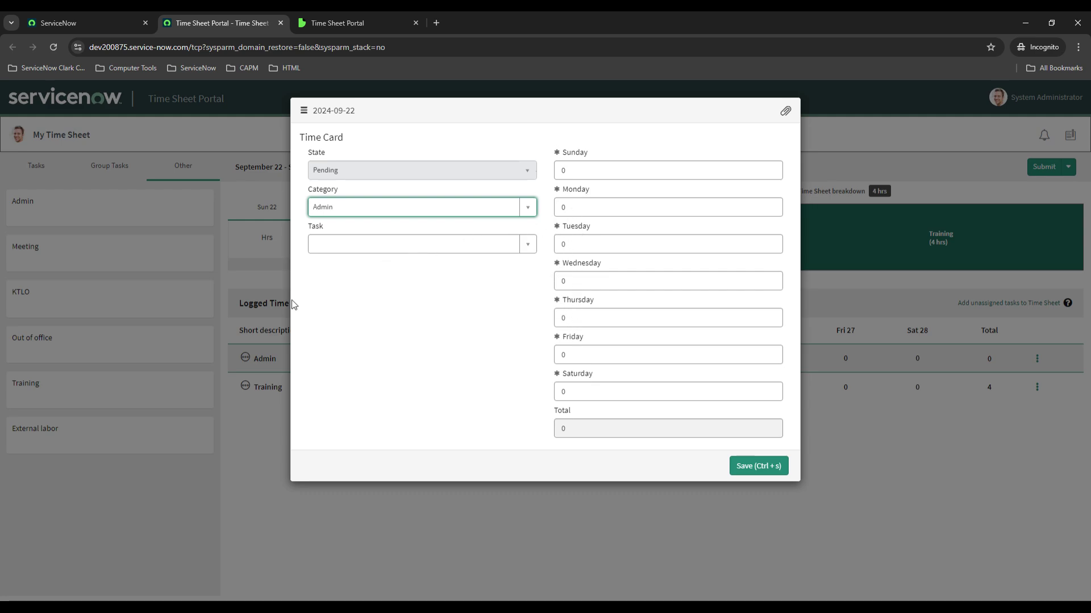
click(202, 326)
Step: Check the Tasks, Group Tasks and Other lists for items that can be added to the time sheet
click(37, 166)
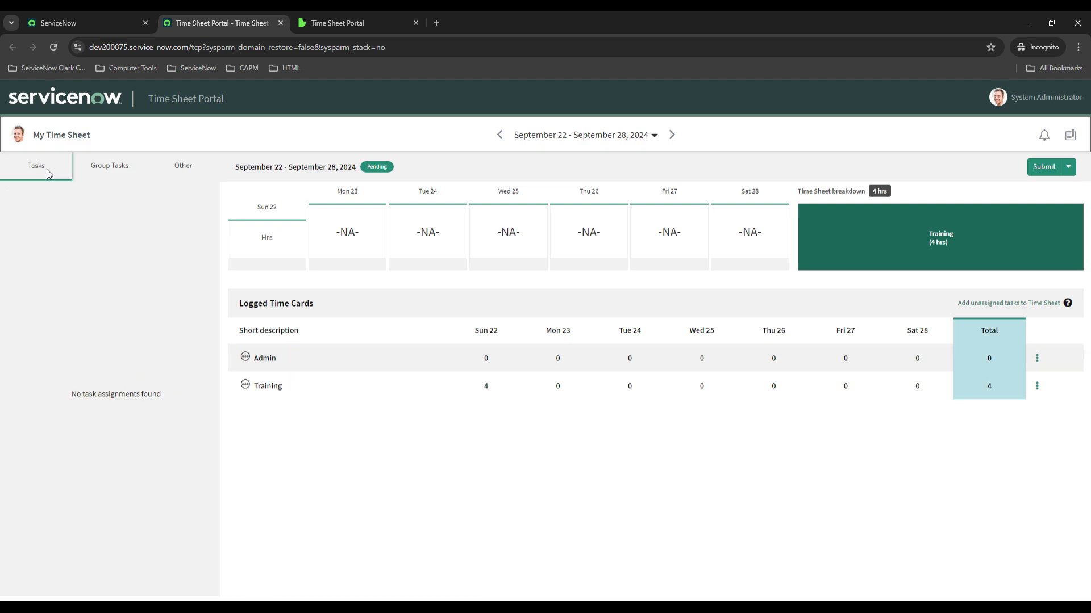
click(111, 181)
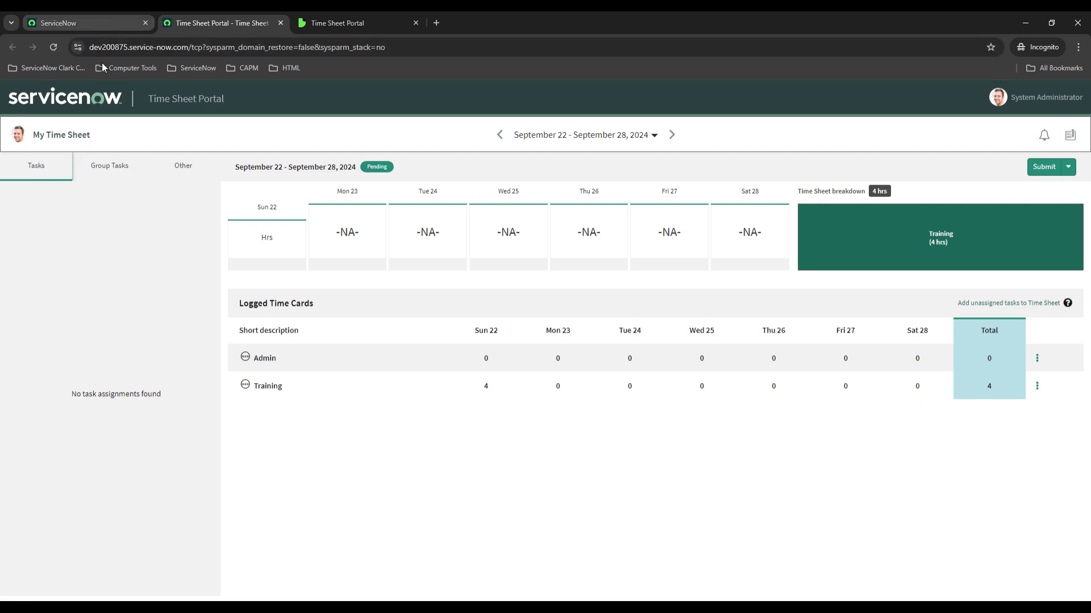
click(167, 176)
mouse_move(176, 223)
Step: Return to the main instance tab, filter the navigator for "incident", and open incident INC0010007 from the open incidents
click(107, 14)
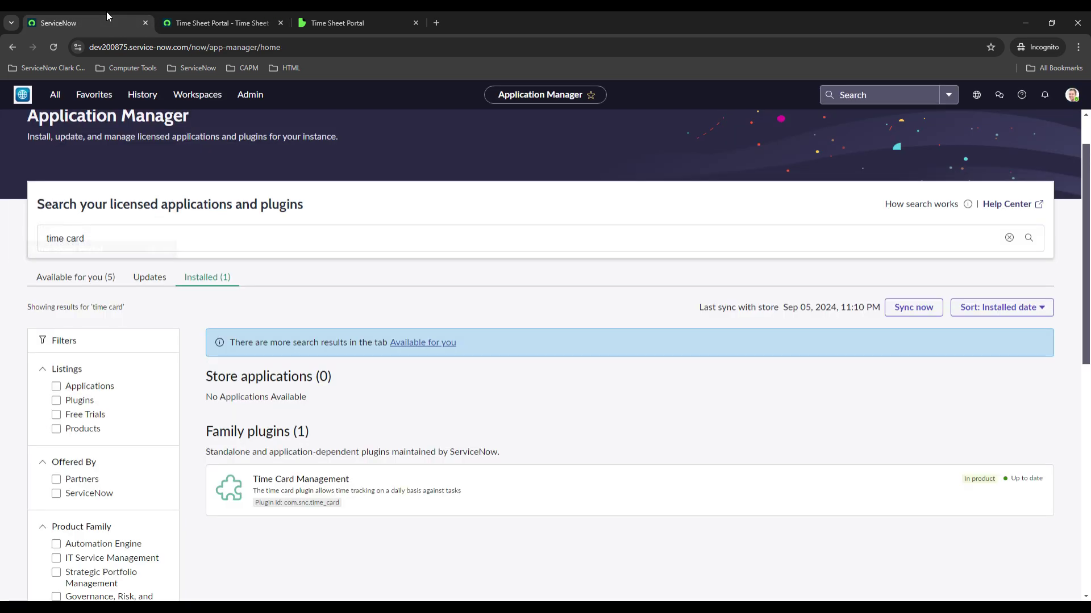
click(55, 94)
triple_click(60, 126)
text(inciden)
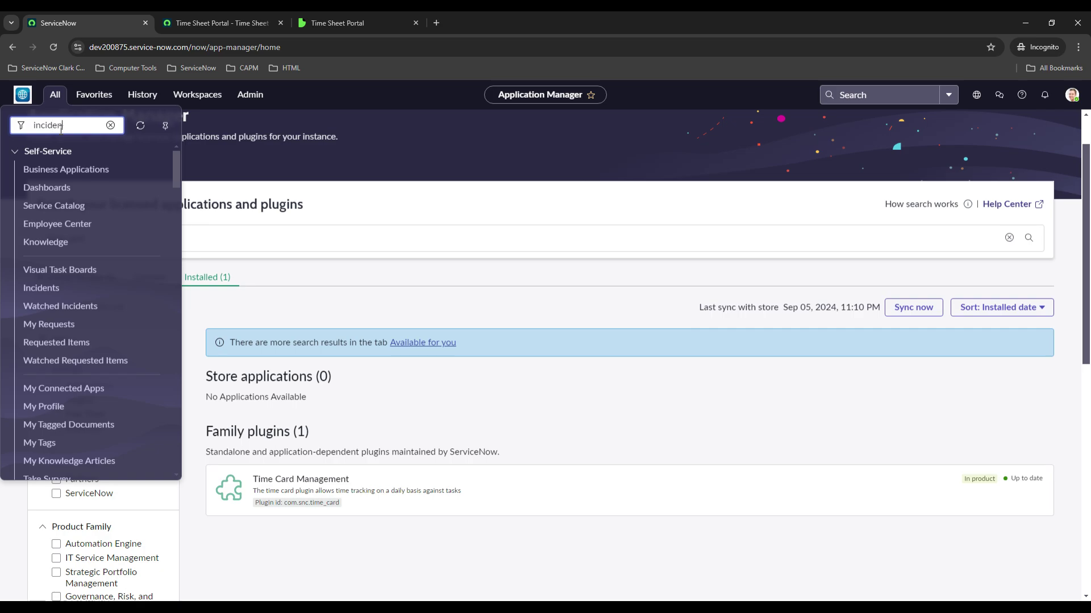
text(t)
scroll(85, 255, down, 1)
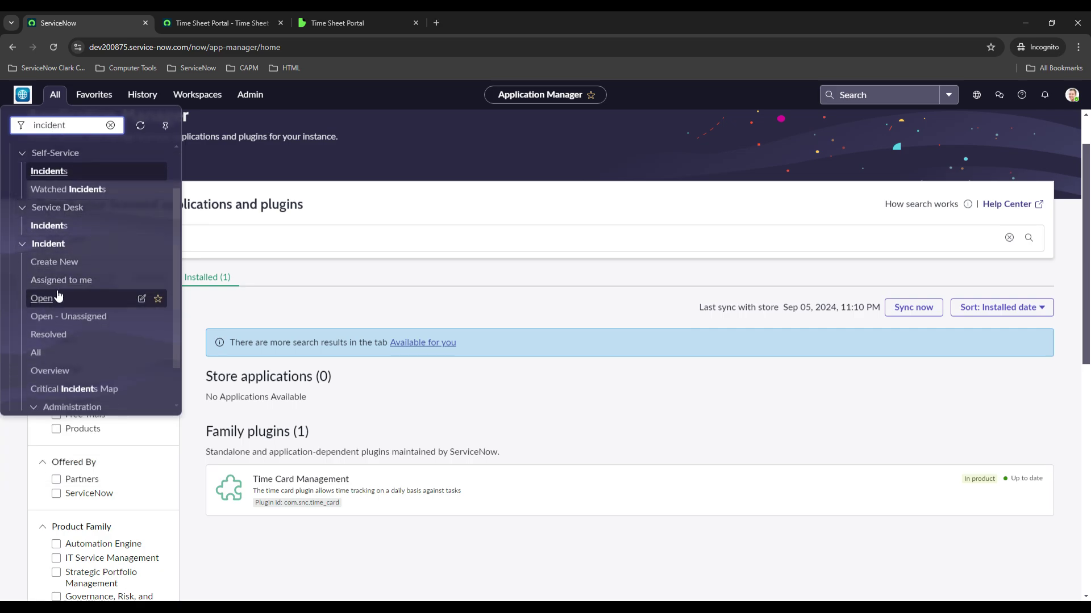
click(80, 297)
click(68, 263)
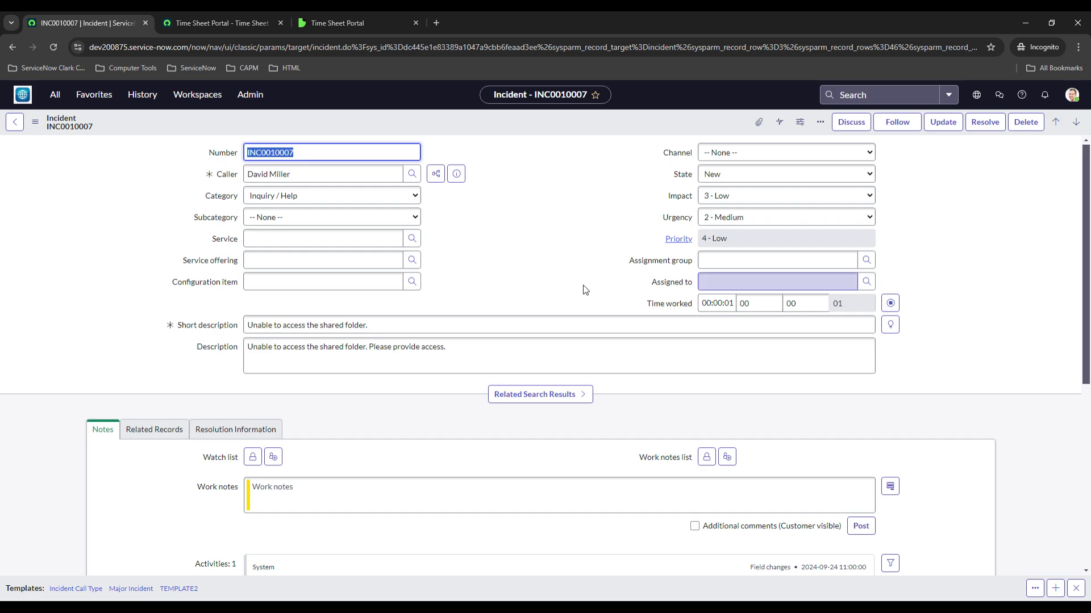
Step: Examine the incident's Time worked timer and its Time Worked related list
scroll(561, 261, down, 1)
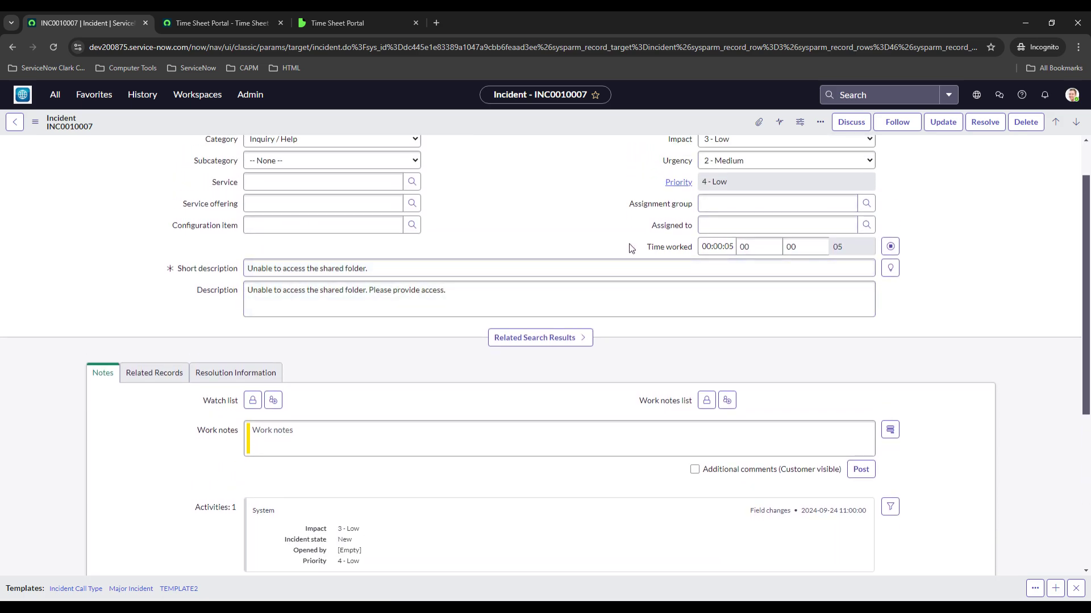
scroll(654, 254, up, 1)
scroll(654, 254, up, 1)
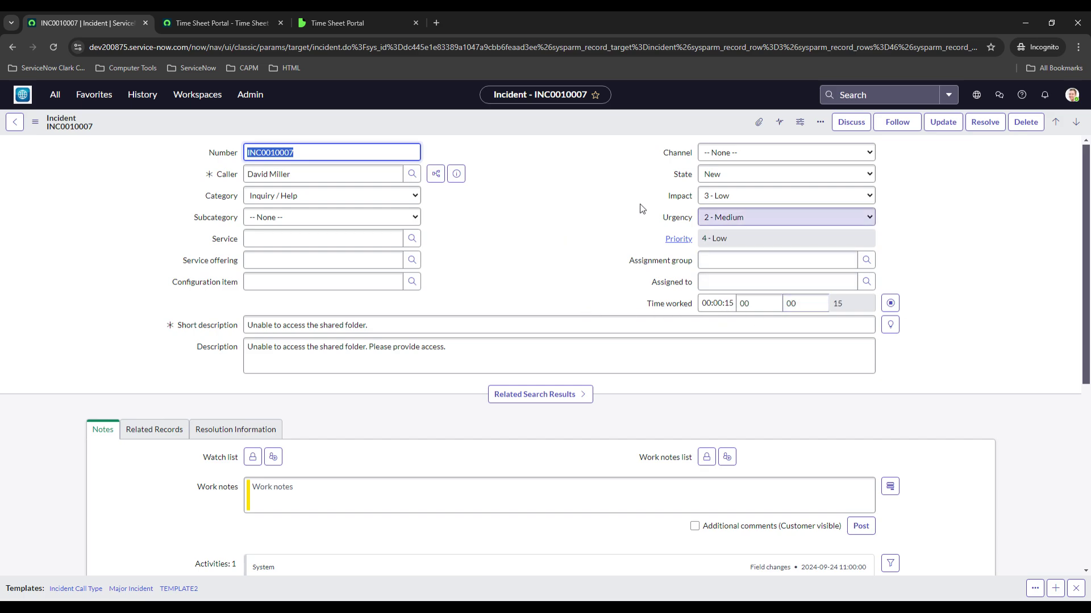
scroll(528, 253, down, 3)
scroll(488, 263, down, 3)
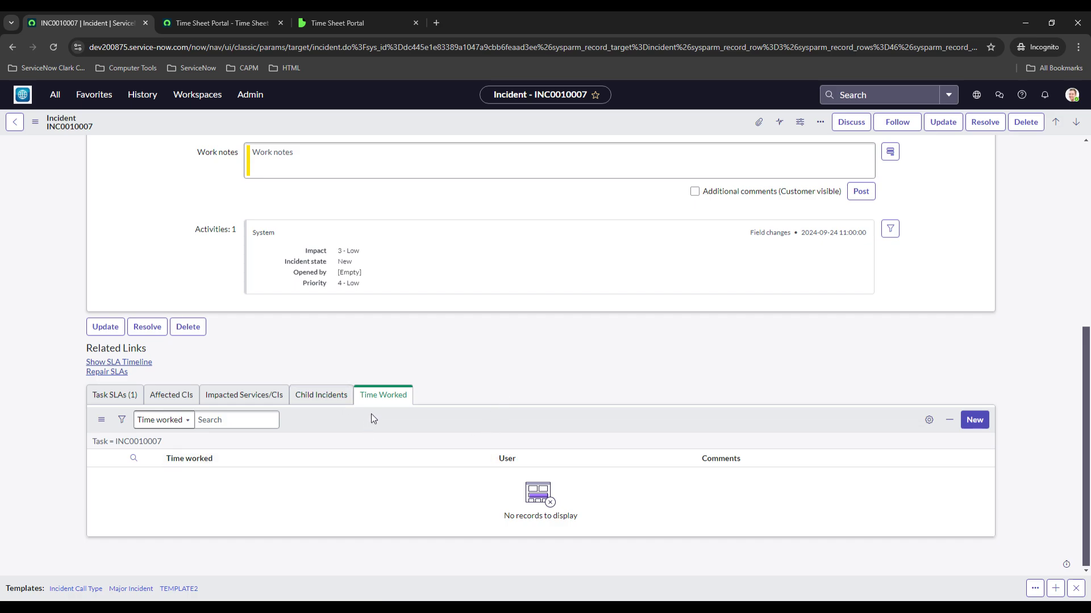
Step: Save incident INC0010007 so the elapsed timer time is logged while staying on the record
scroll(370, 413, up, 10)
right_click(425, 118)
click(453, 126)
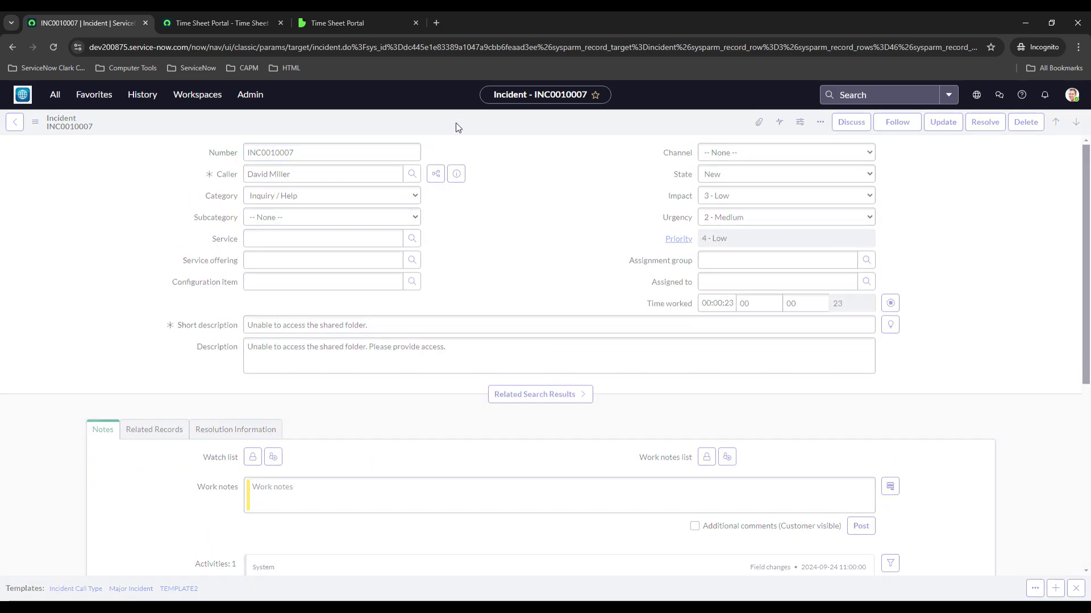
Step: Compare the new entry in the Time Worked related list with the incident's Time worked timer
scroll(388, 426, down, 5)
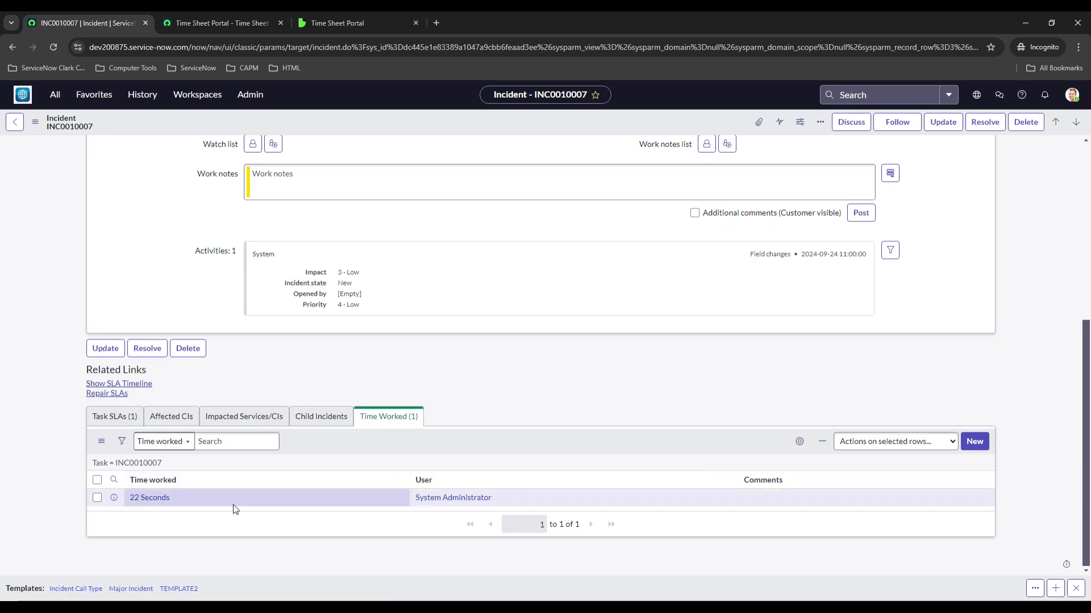
scroll(409, 465, up, 5)
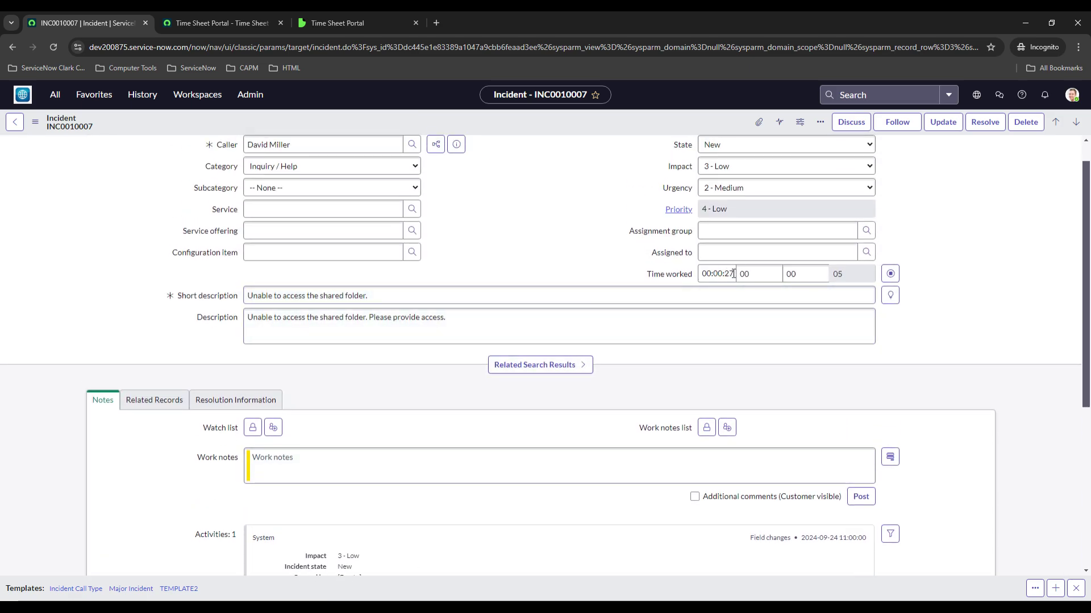
scroll(511, 360, down, 5)
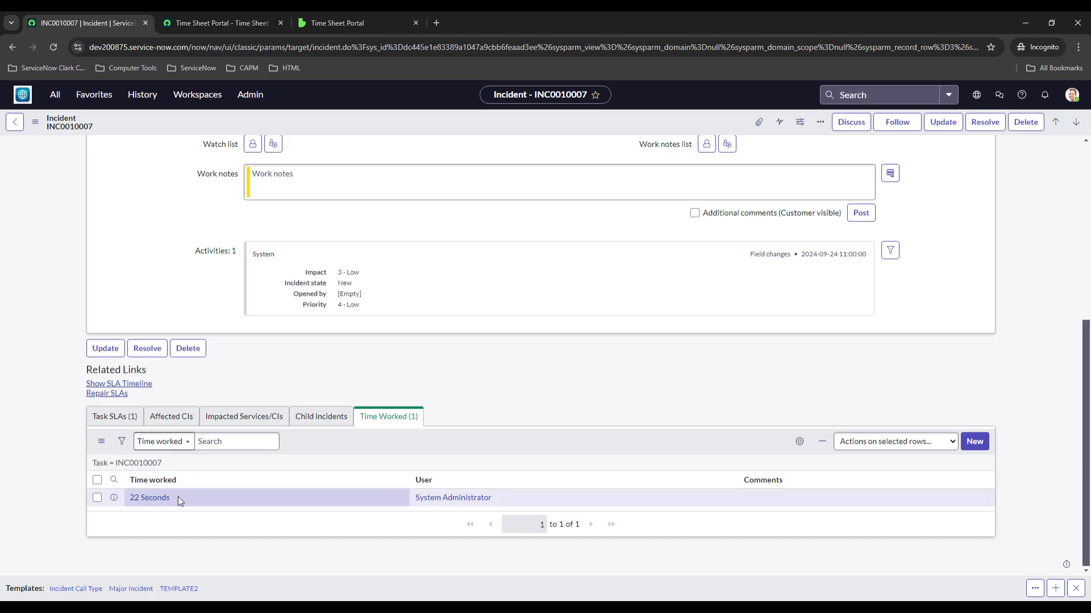
scroll(539, 410, up, 6)
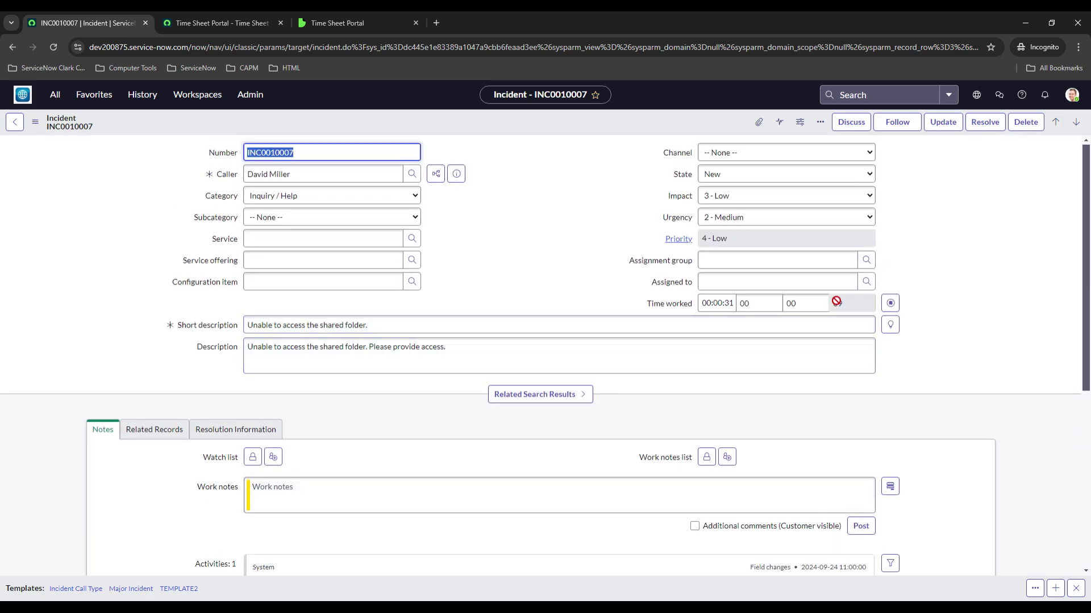
Step: Assign incident INC0010007 to the senior developer user through the Assigned to field and save the record without leaving it
scroll(519, 246, down, 5)
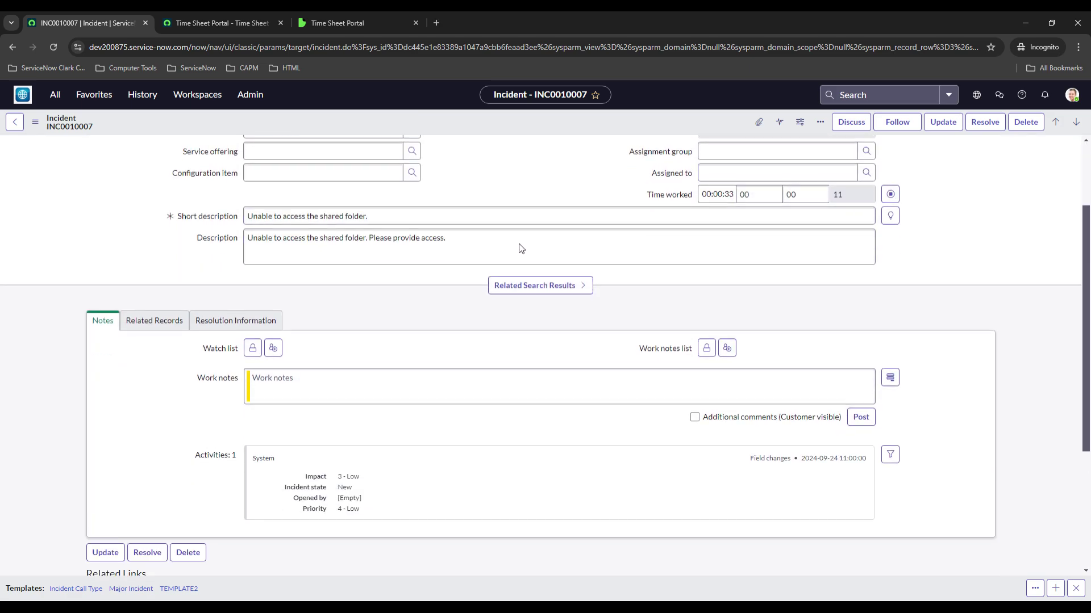
scroll(426, 336, up, 5)
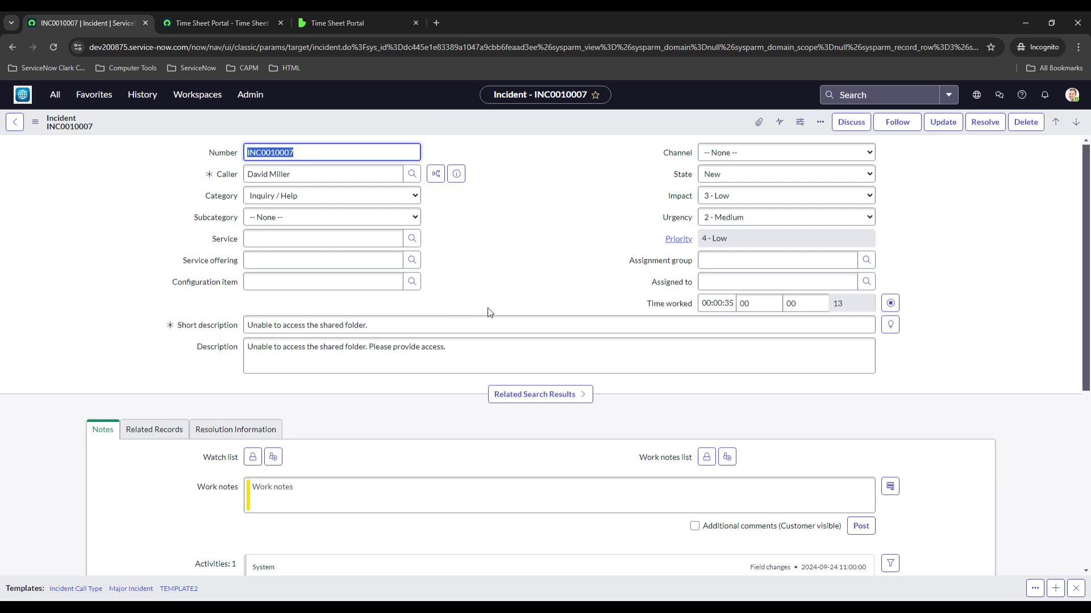
click(730, 285)
click(866, 282)
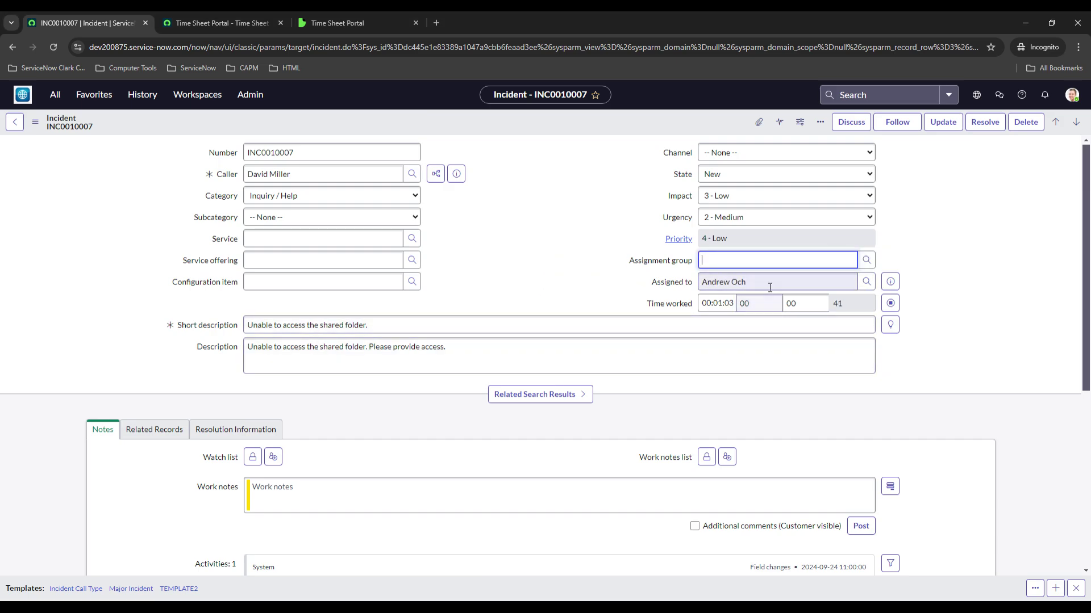
right_click(464, 126)
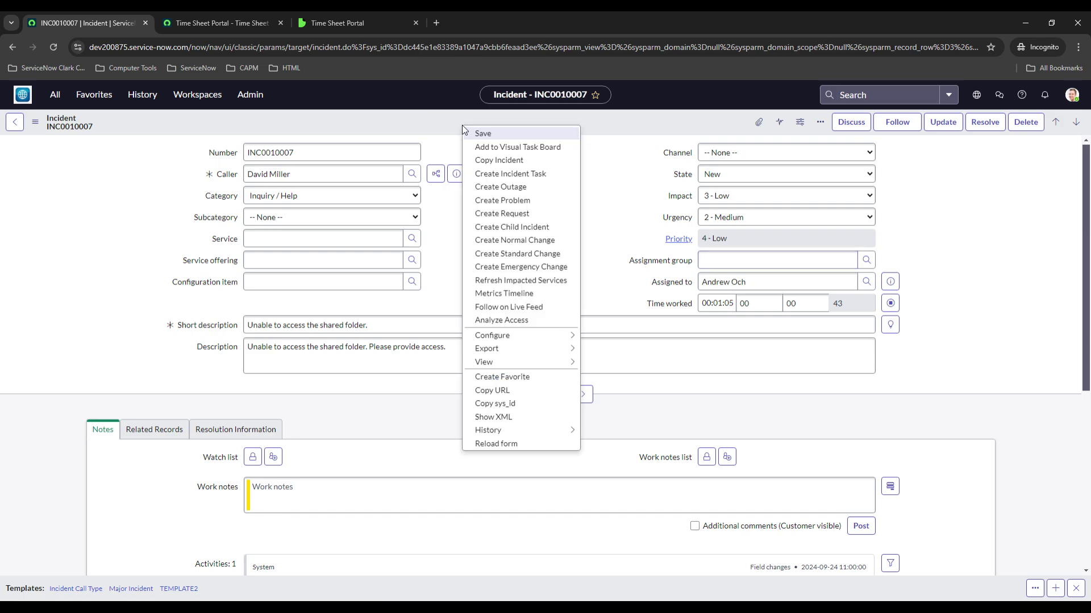
click(492, 131)
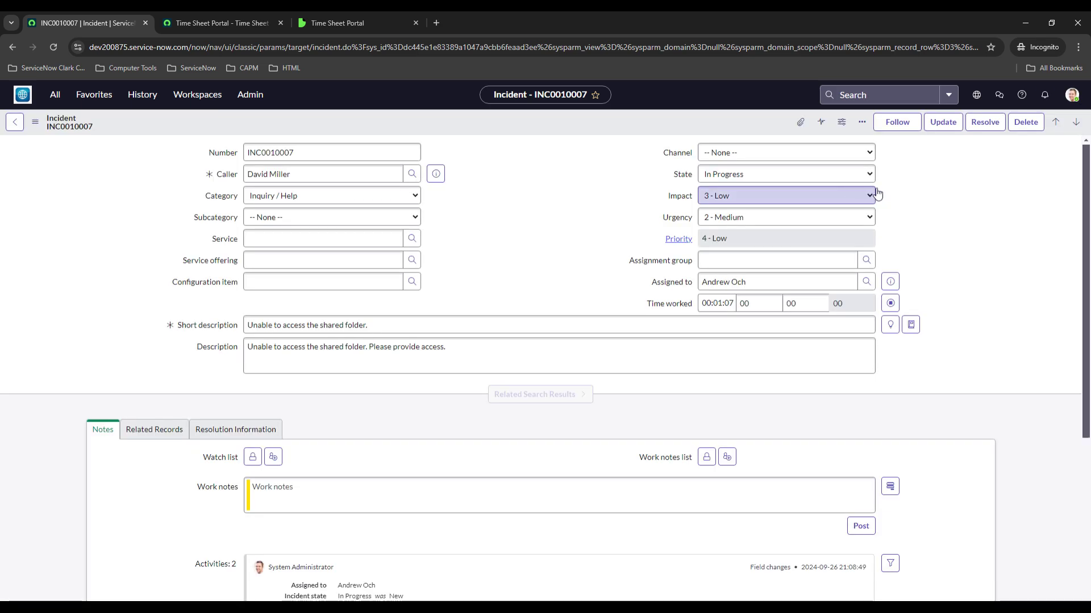
Step: Copy the incident's URL and impersonate the user the incident is assigned to
key(ctrl+l)
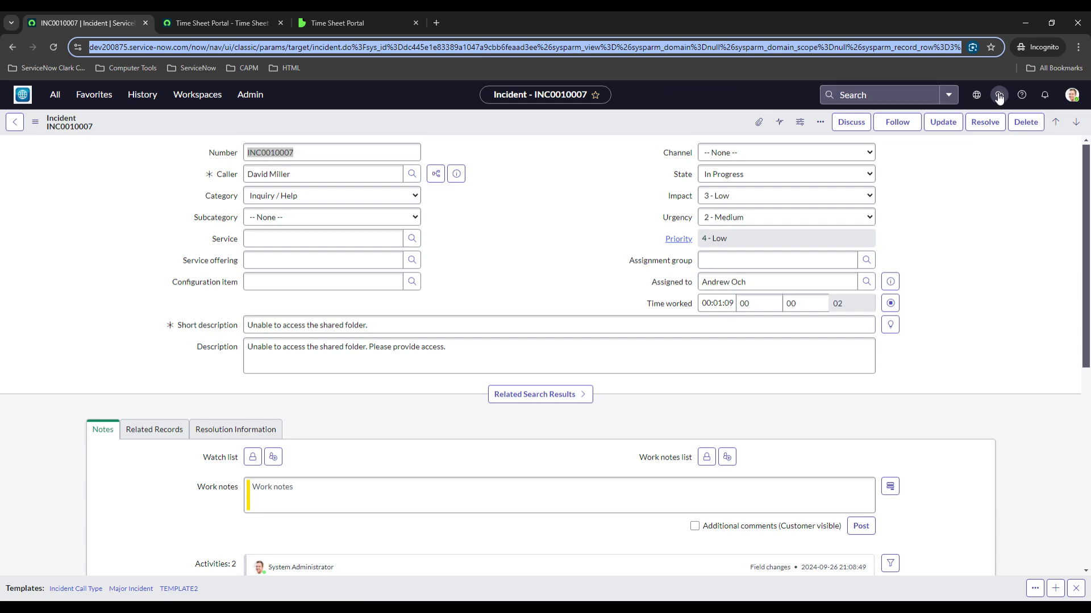
click(1072, 94)
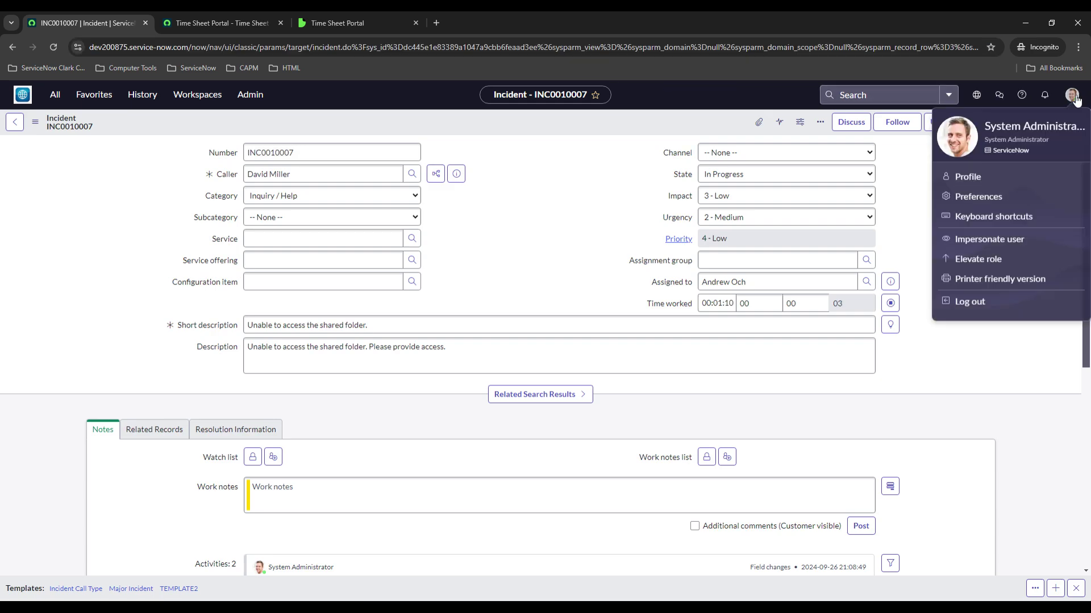
click(991, 239)
click(514, 277)
text(and)
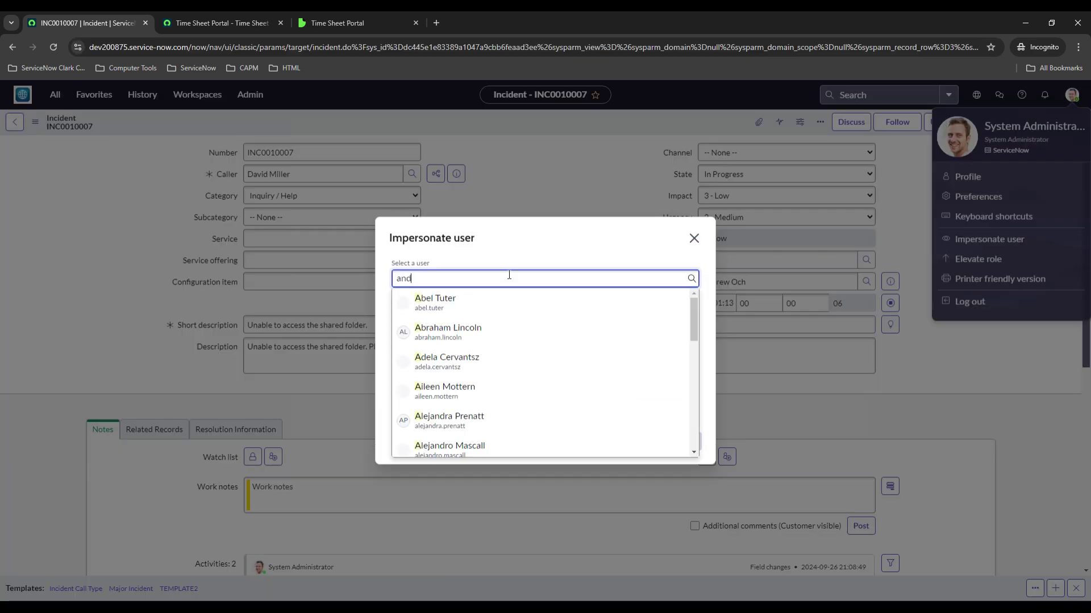
text(rew ooc)
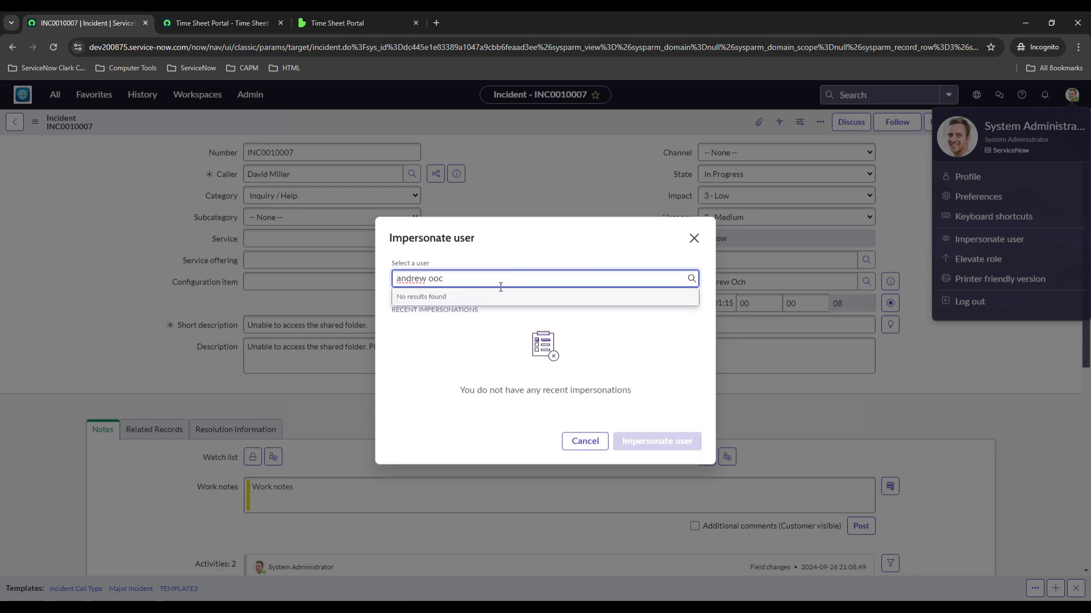
key(BackSpace)
key(BackSpace)
text(ch)
click(484, 302)
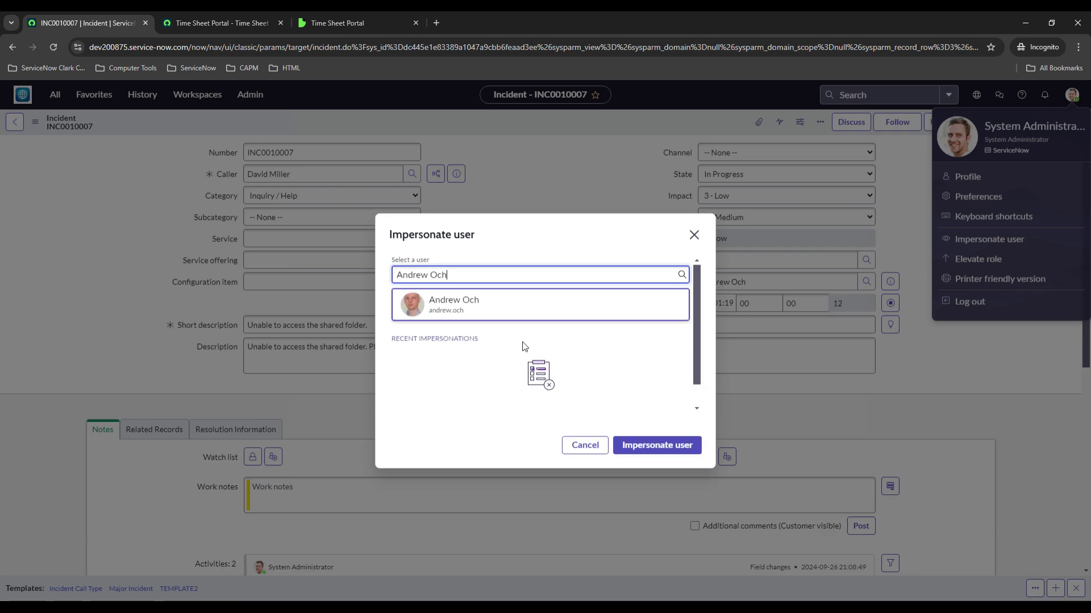
click(670, 452)
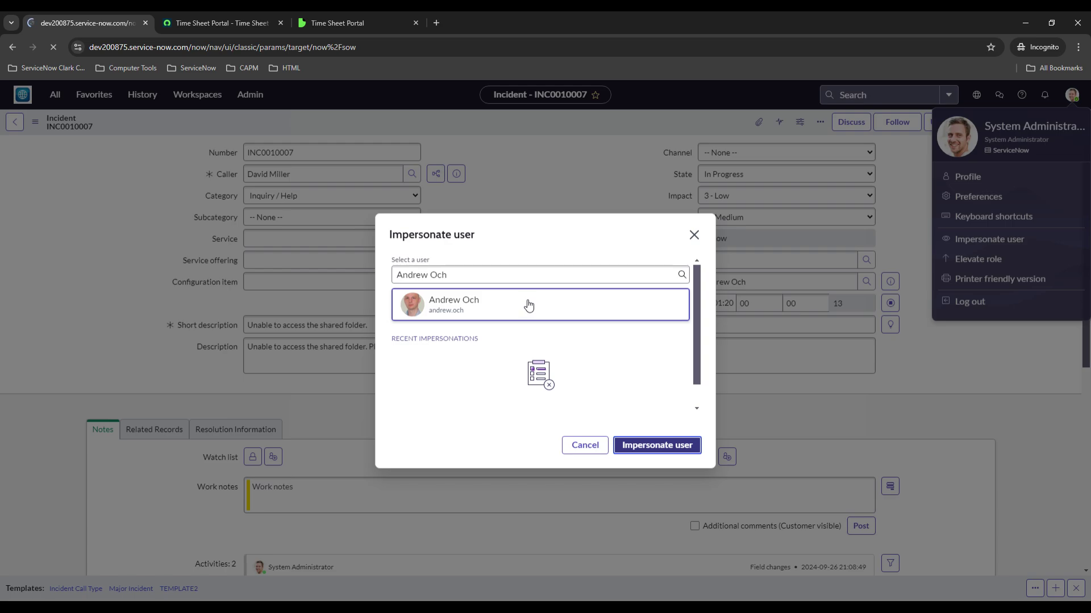
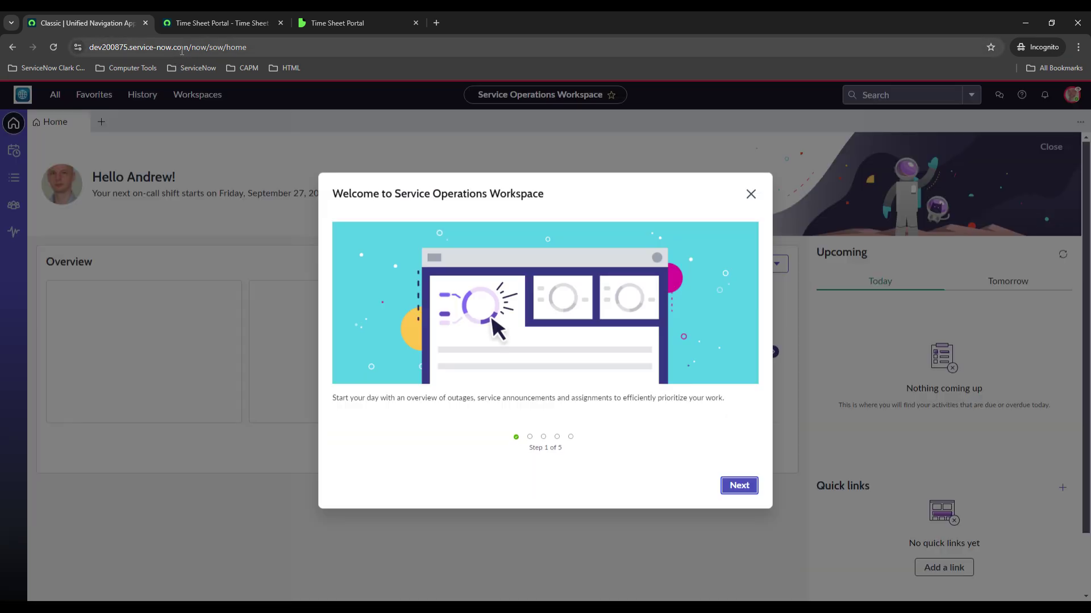
Step: Open incident INC0010007 from the copied URL as the impersonated user and dismiss the introductory tour
click(182, 47)
key(ctrl+v)
key(Return)
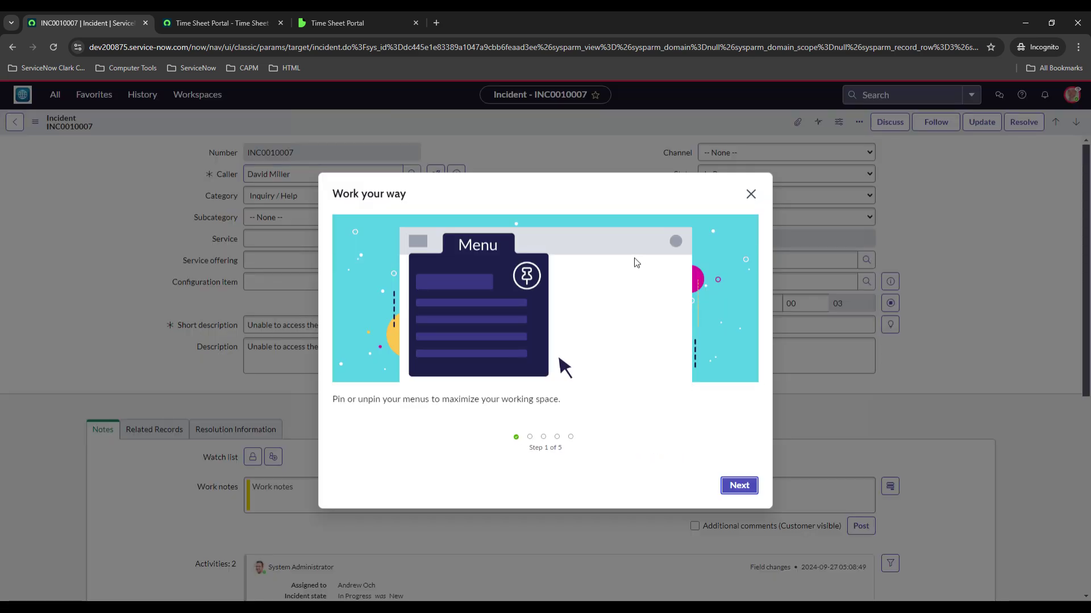
click(750, 194)
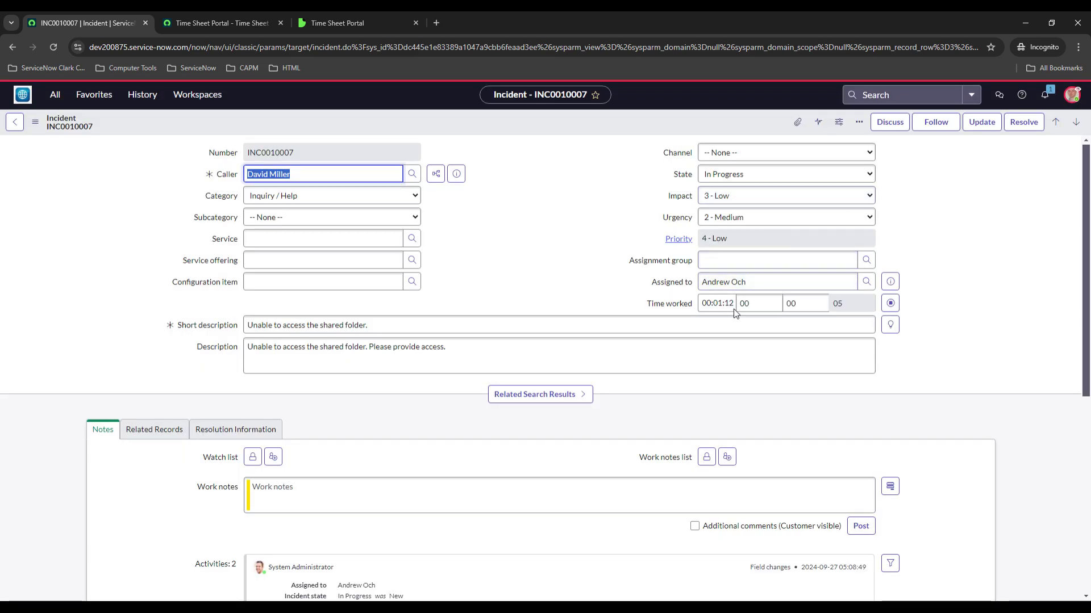
Step: Save the incident as the impersonated assignee and check the form for the logged time
right_click(500, 128)
click(513, 143)
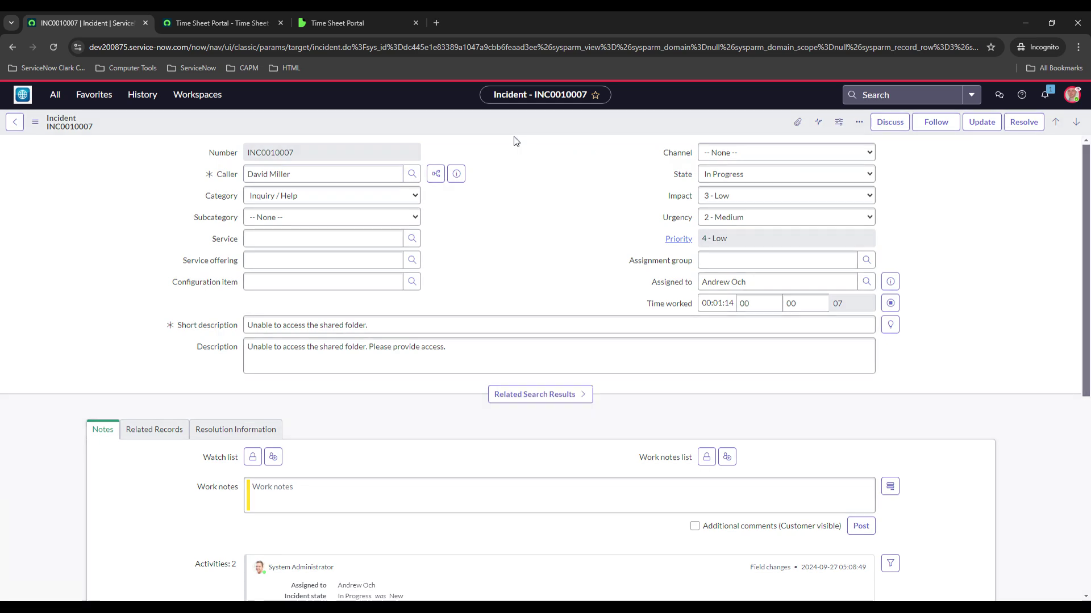
scroll(500, 219, down, 6)
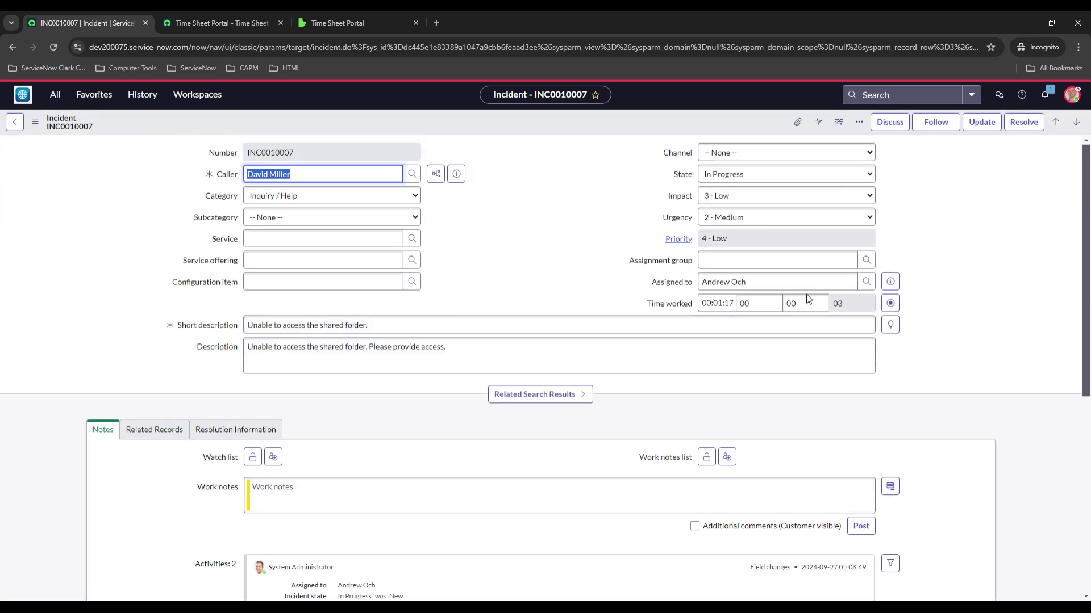
scroll(479, 365, down, 7)
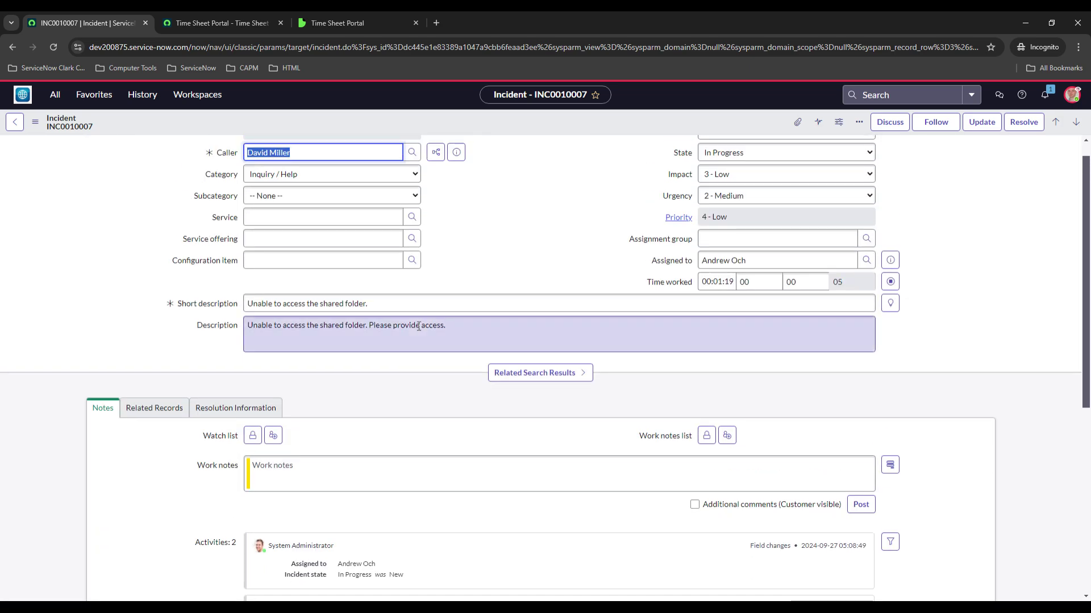
scroll(489, 248, up, 1)
Step: Save the incident once more to log the newly elapsed timer time and recheck the form
click(501, 150)
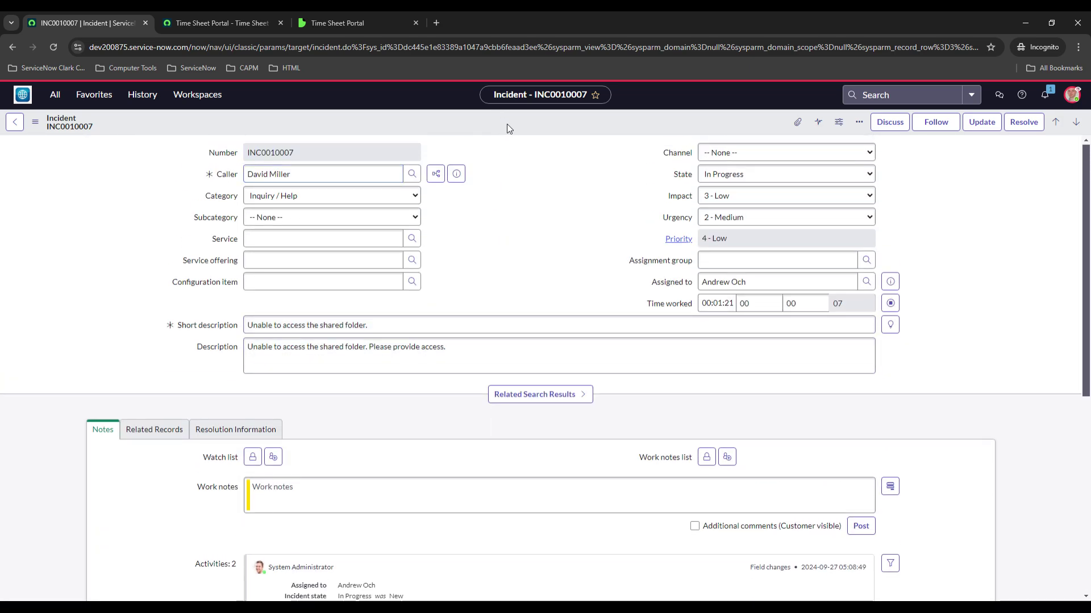
right_click(459, 121)
click(476, 130)
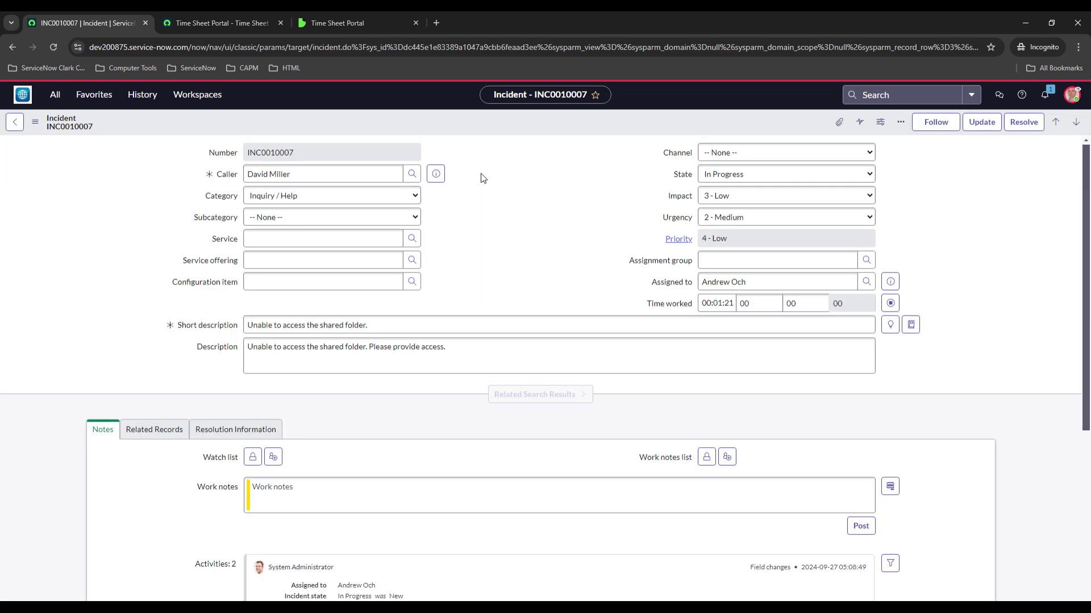
scroll(481, 176, down, 6)
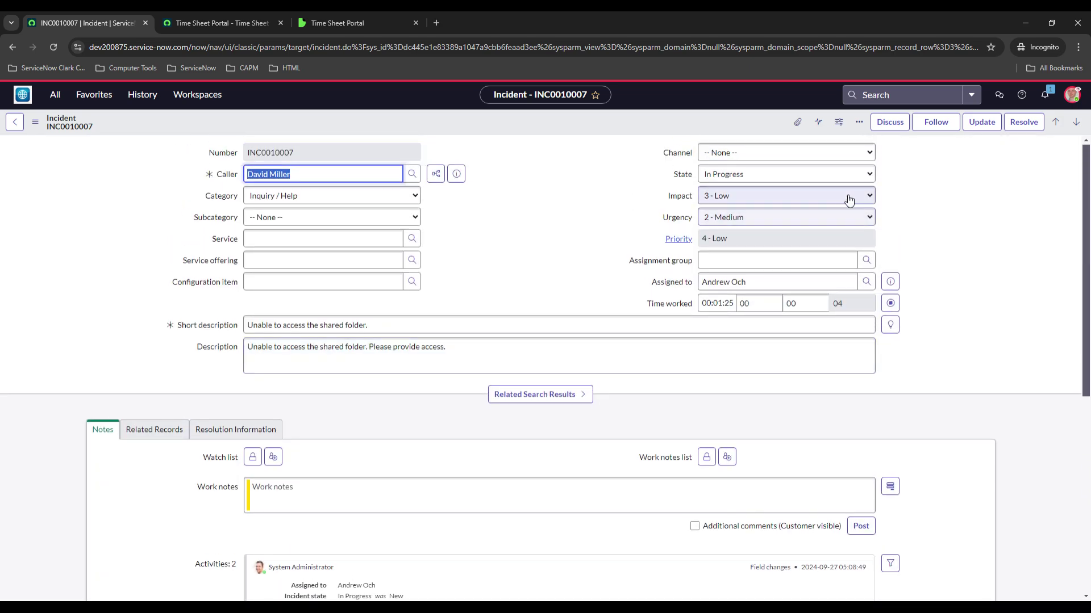
Step: End the impersonation, filter the navigator for "users", and open the Users list
click(1073, 95)
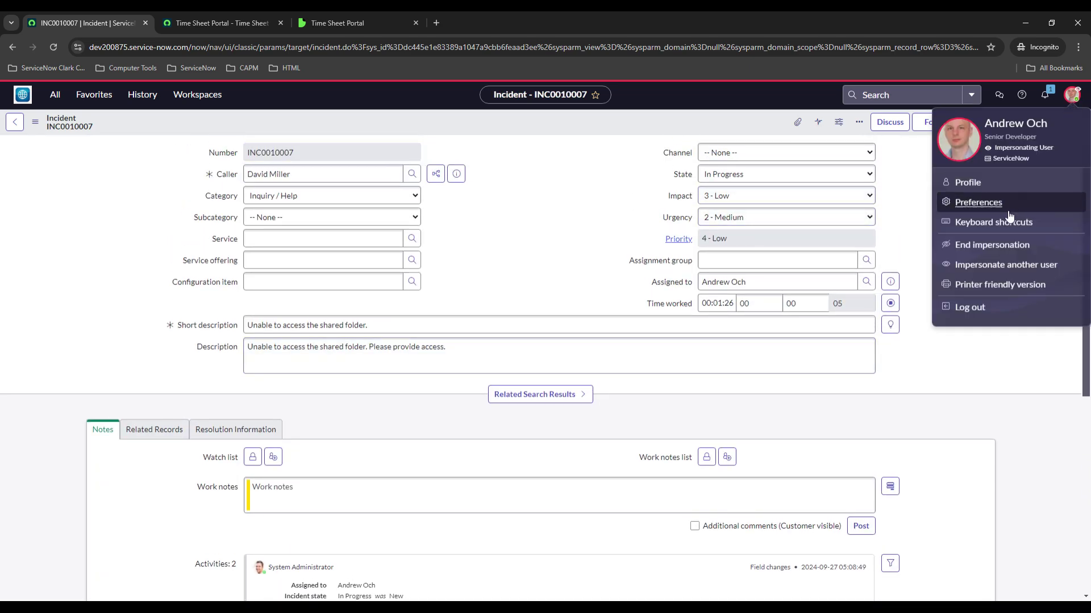
click(989, 244)
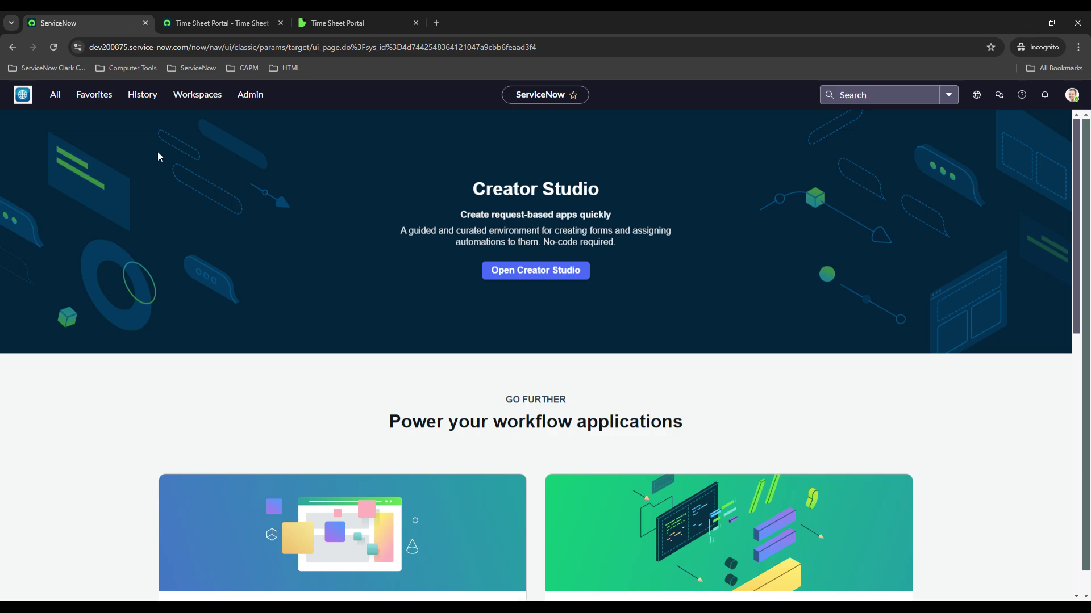
click(60, 100)
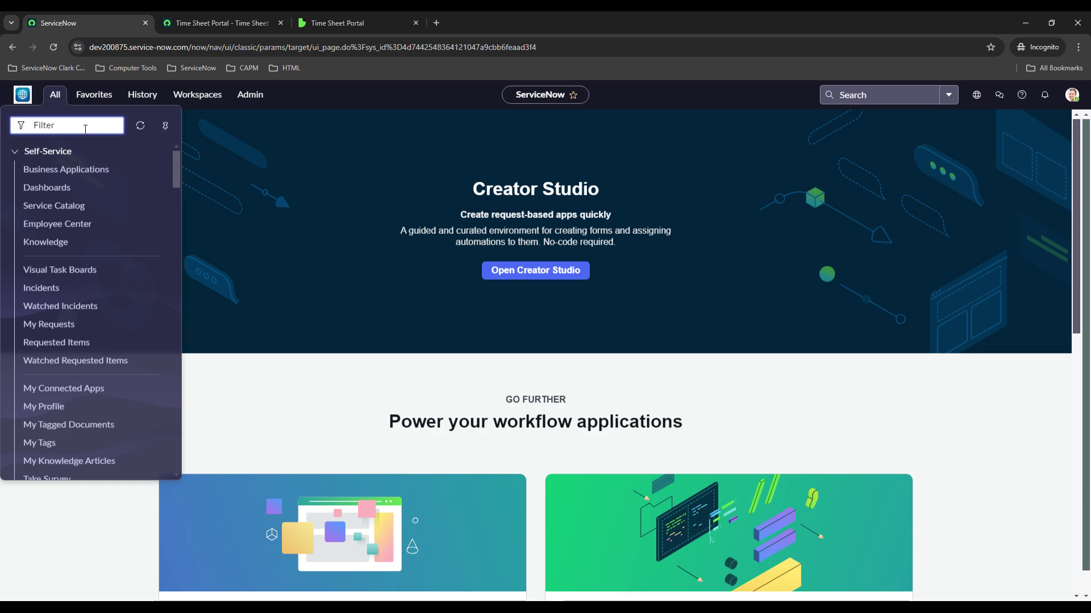
text(u)
key(BackSpace)
text(users)
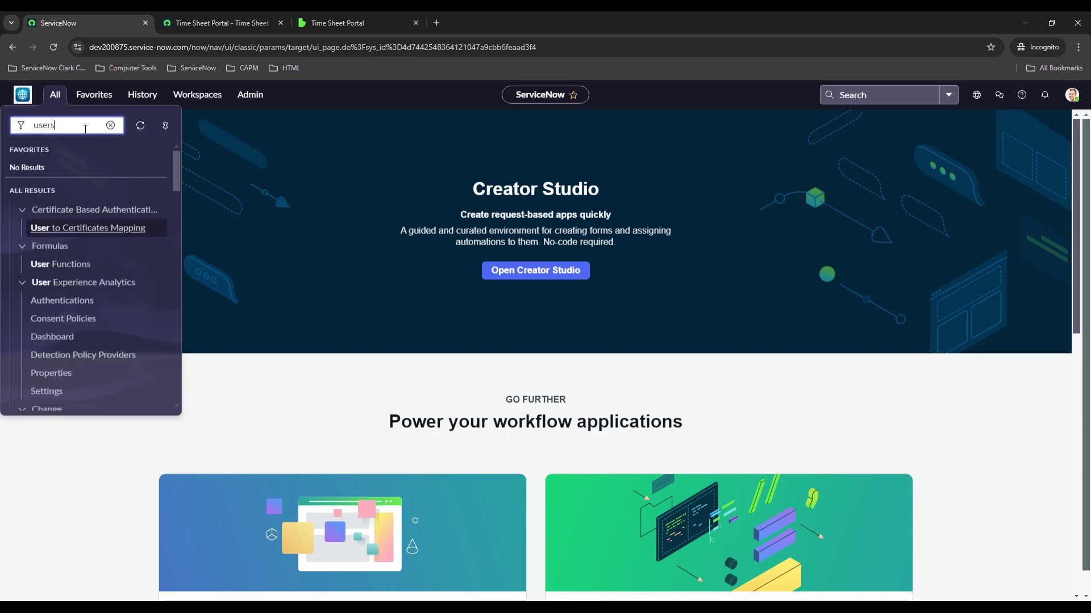
scroll(62, 249, down, 3)
click(54, 260)
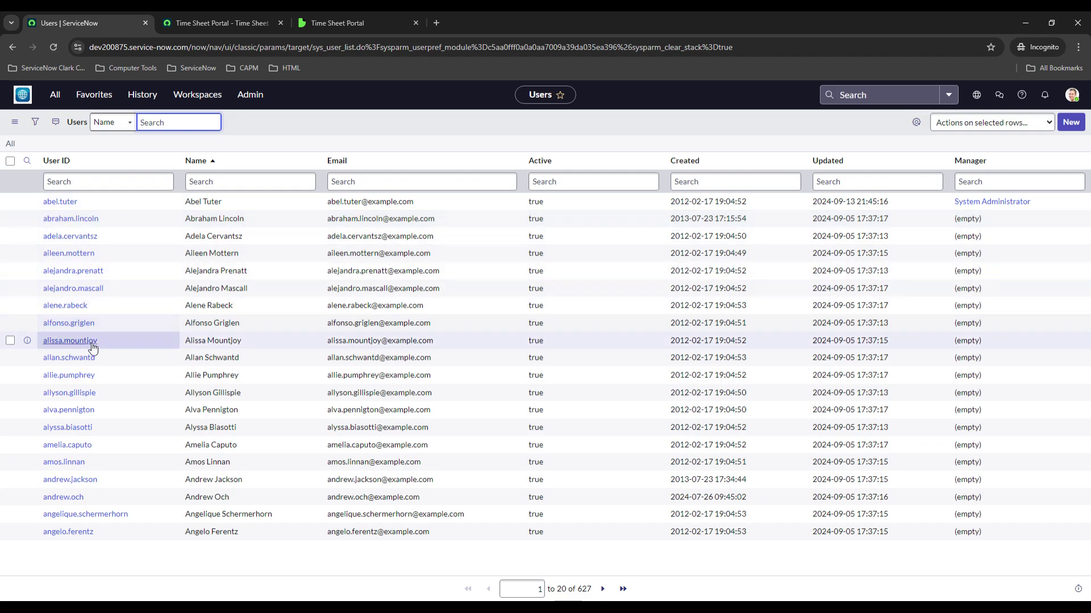
Step: Open the incident assignee's user record and start editing its assigned roles
click(68, 498)
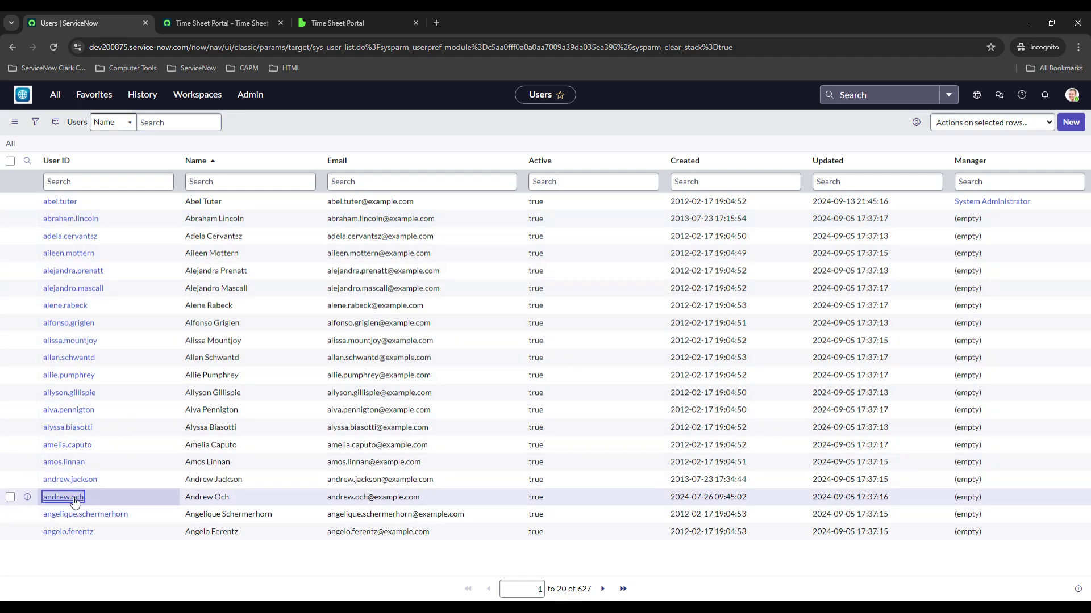
scroll(209, 309, down, 3)
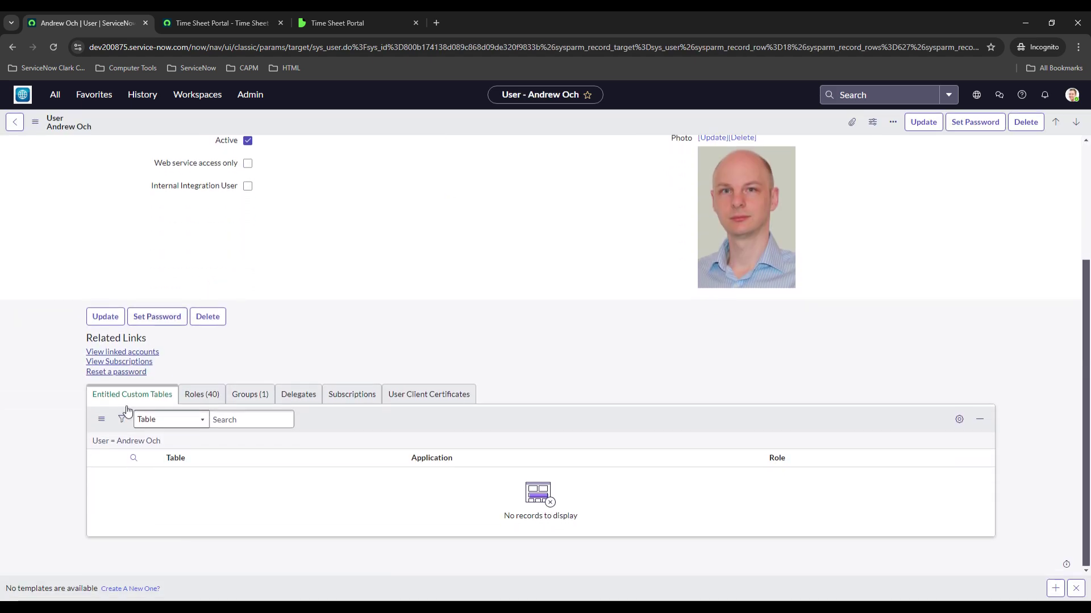
click(204, 394)
click(970, 422)
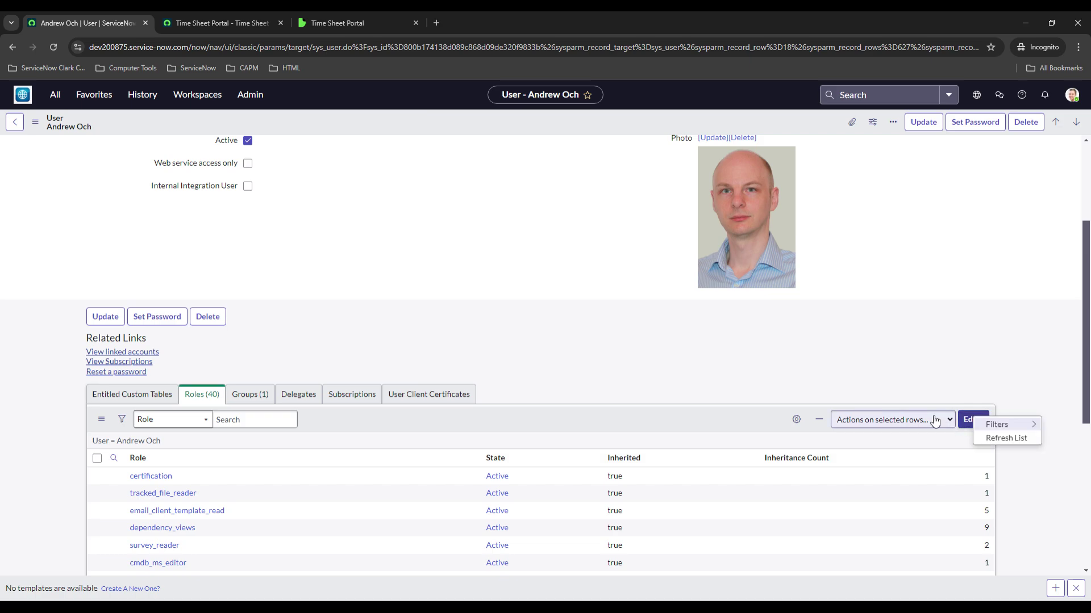
Step: Search the role collection for "time", add the timecard_user role to the user, and save
click(411, 256)
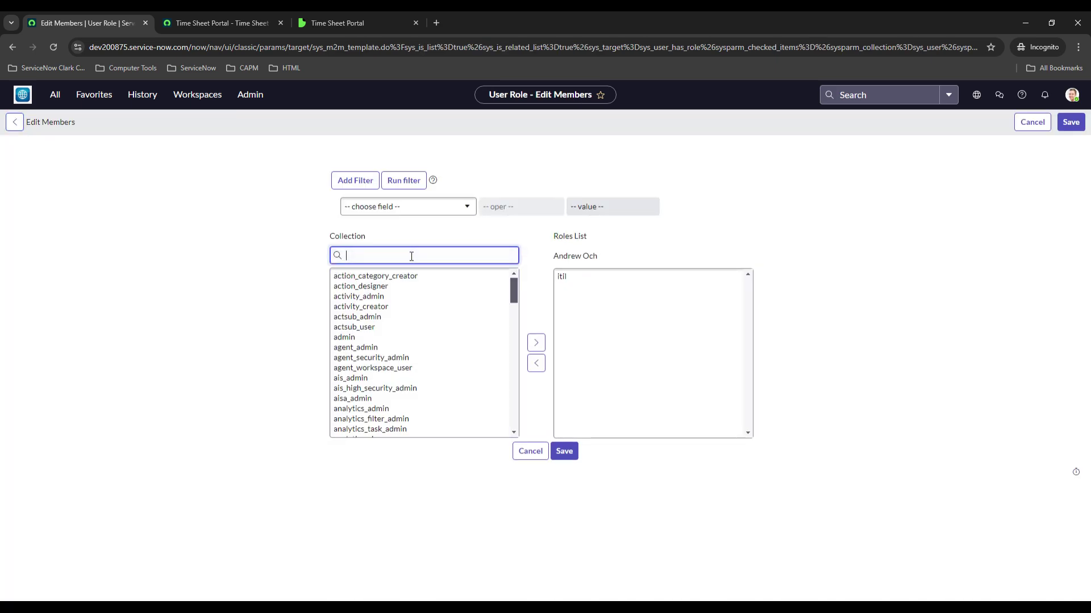
text(rt)
key(BackSpace)
key(BackSpace)
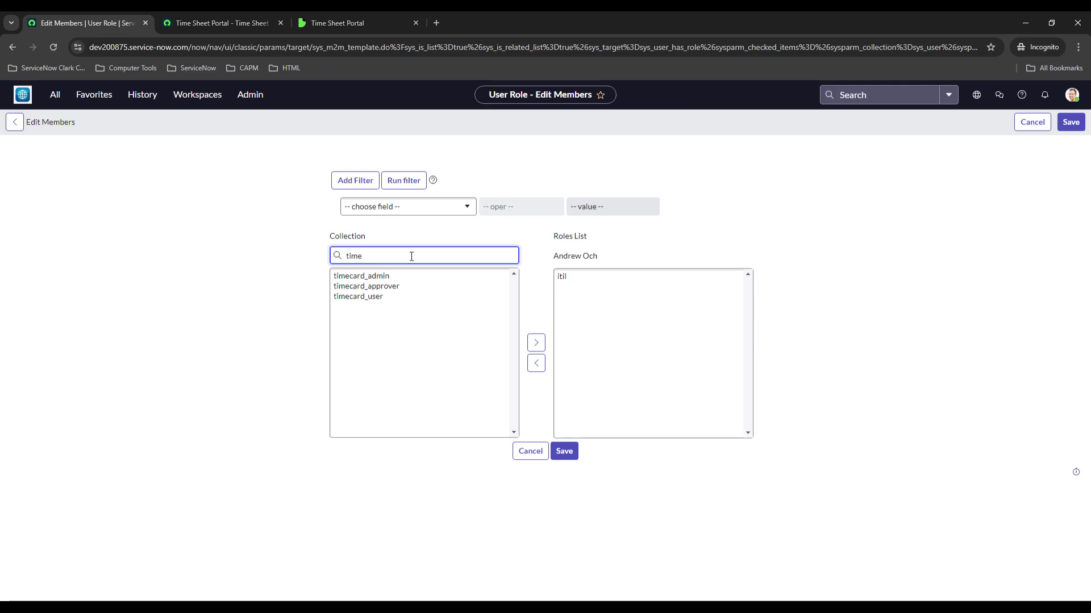
click(382, 297)
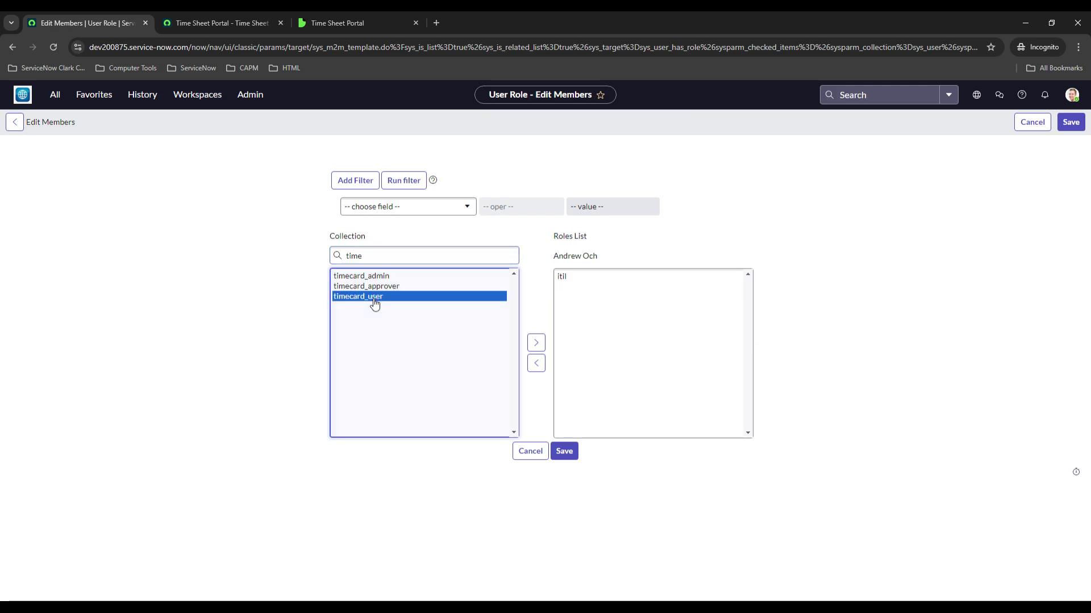
click(535, 343)
click(556, 458)
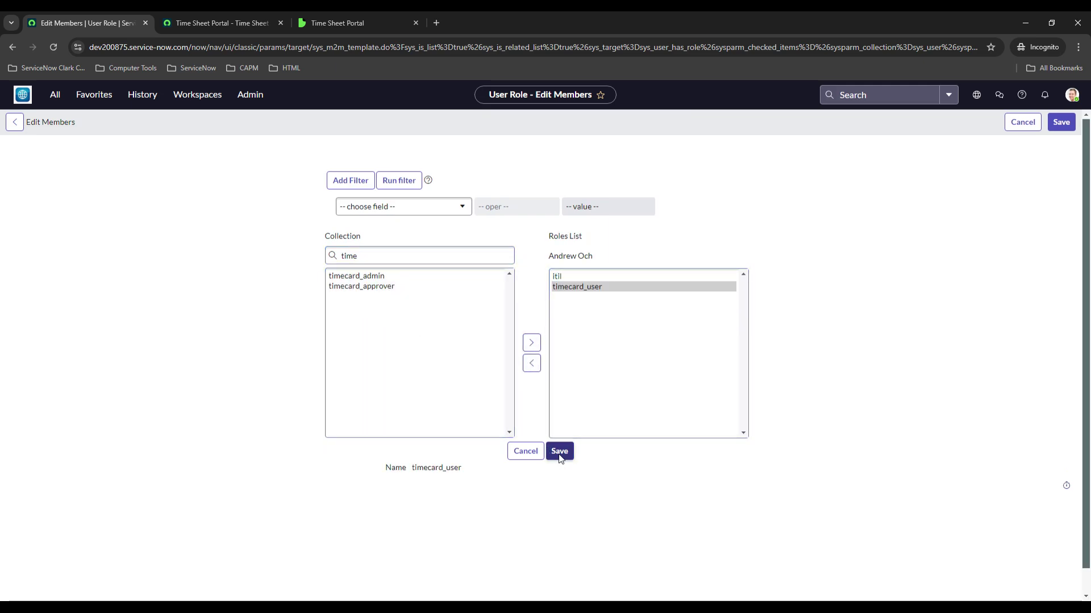
Step: Impersonate the incident assignee from the recent impersonations
click(1072, 94)
click(989, 240)
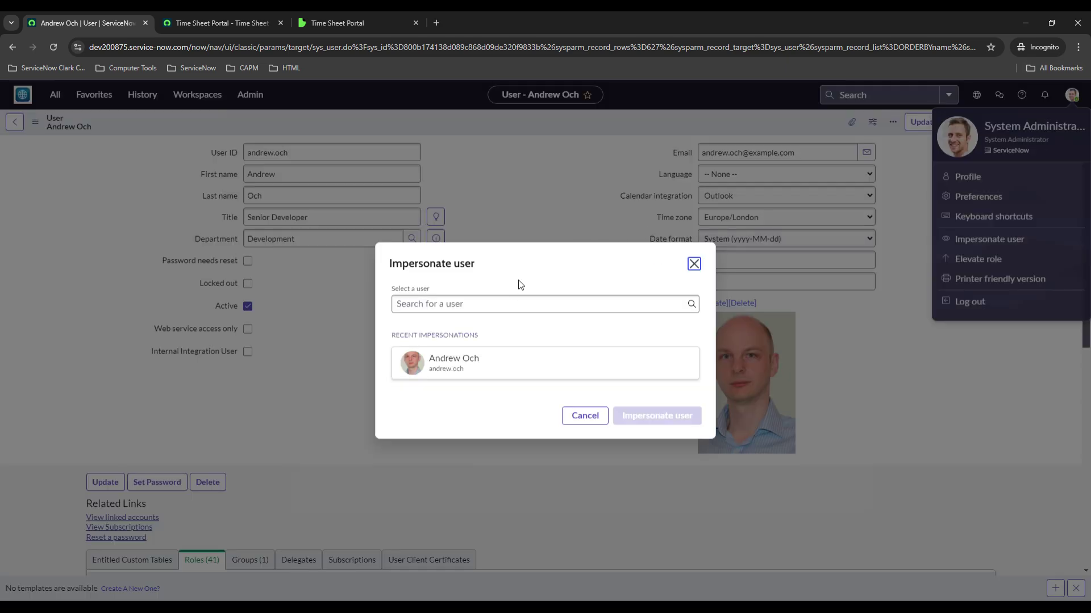
click(483, 375)
click(676, 423)
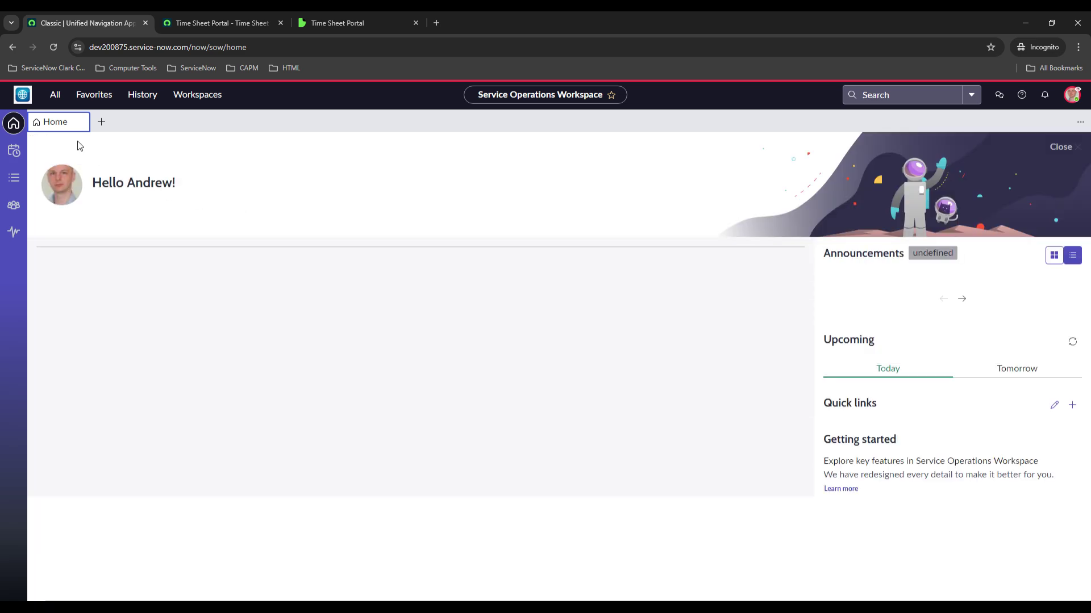
Step: Open incident INC0010007 from its copied address and save it to log the elapsed timer time
click(193, 46)
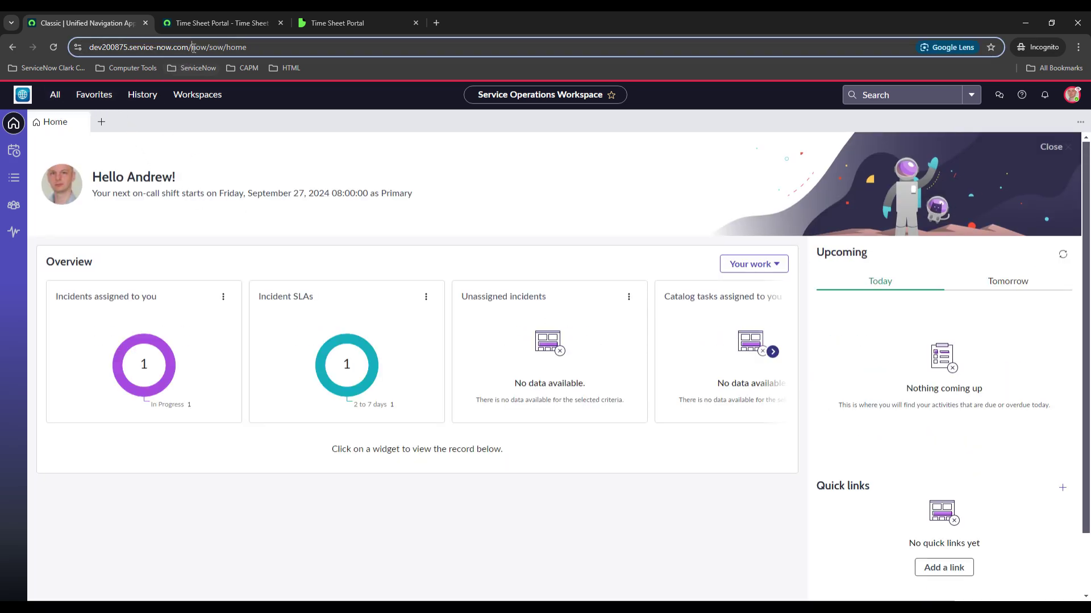
key(ctrl+v)
key(Return)
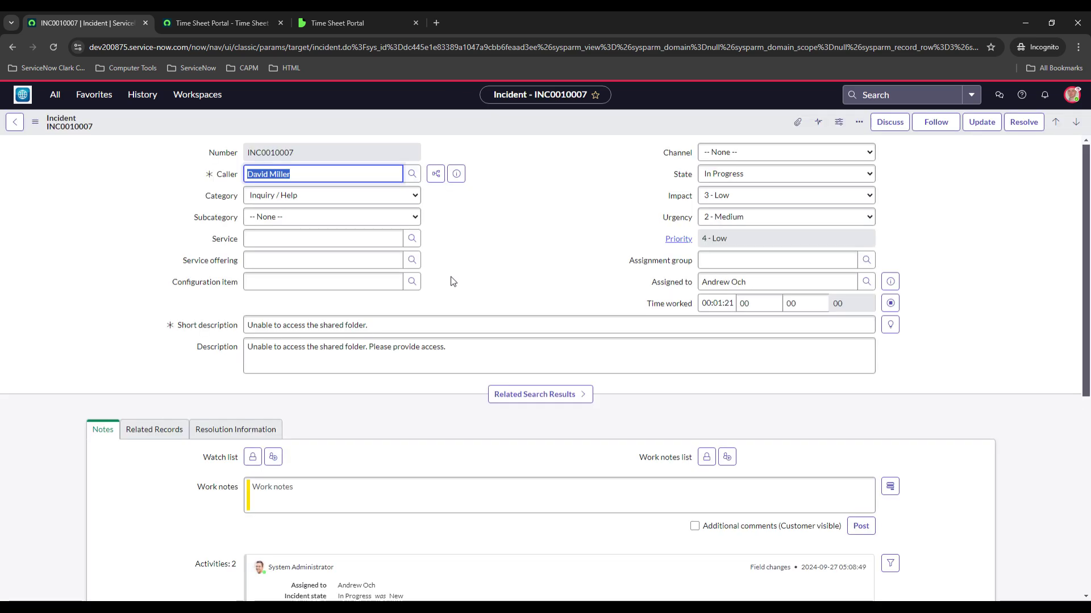
scroll(517, 278, down, 5)
scroll(502, 288, up, 6)
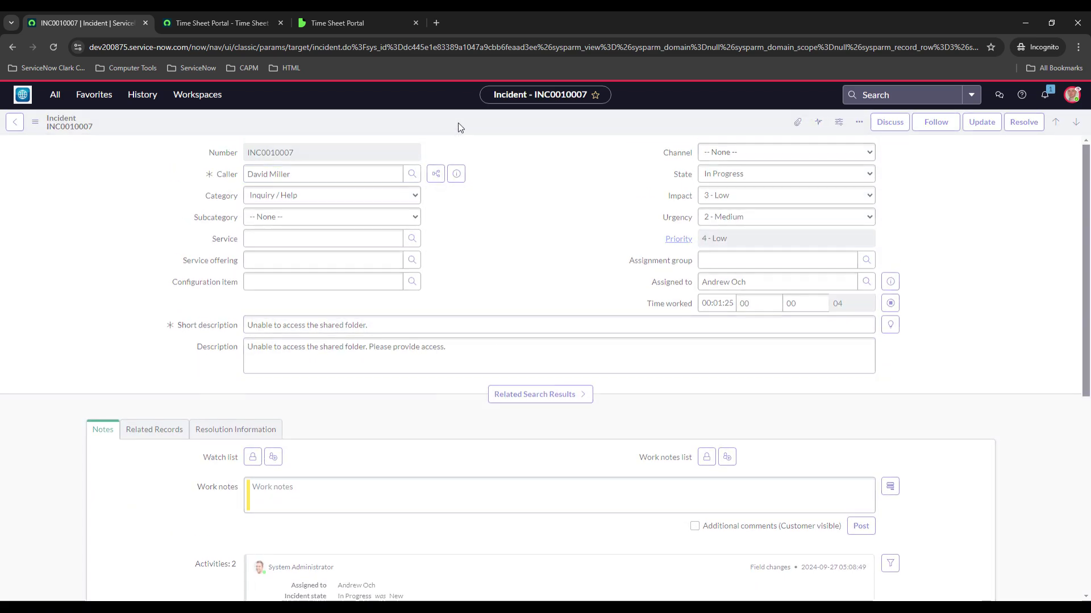
Step: Check the incident's Time Worked related list for logged entries
scroll(494, 283, down, 5)
scroll(491, 289, down, 1)
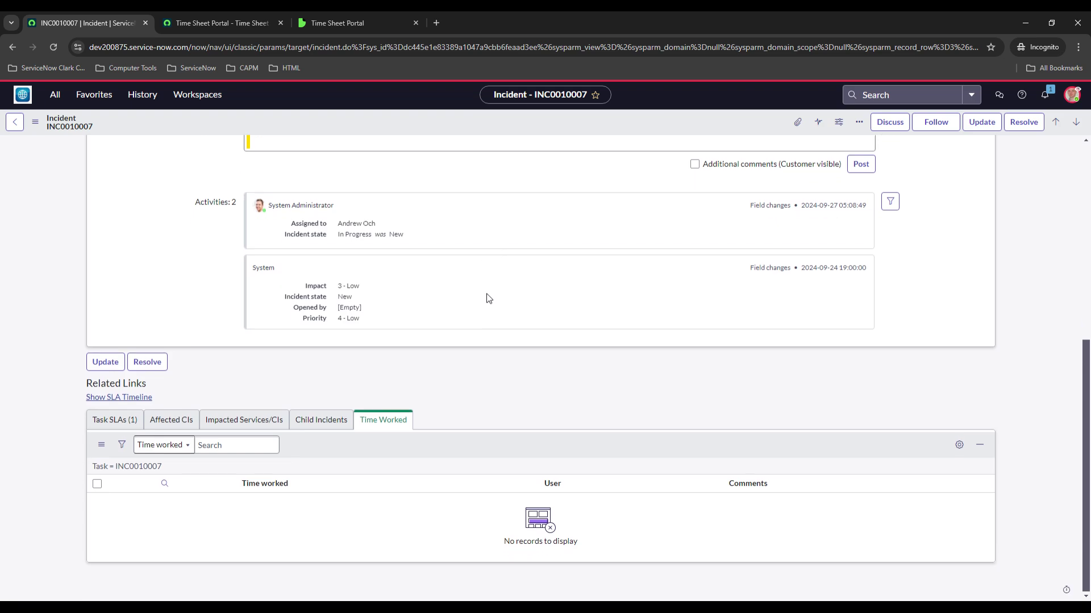
right_click(422, 446)
click(457, 472)
right_click(466, 449)
click(486, 472)
Step: Filter the navigator for "time sheet" and open the Time Sheet Portal
click(55, 94)
text(t)
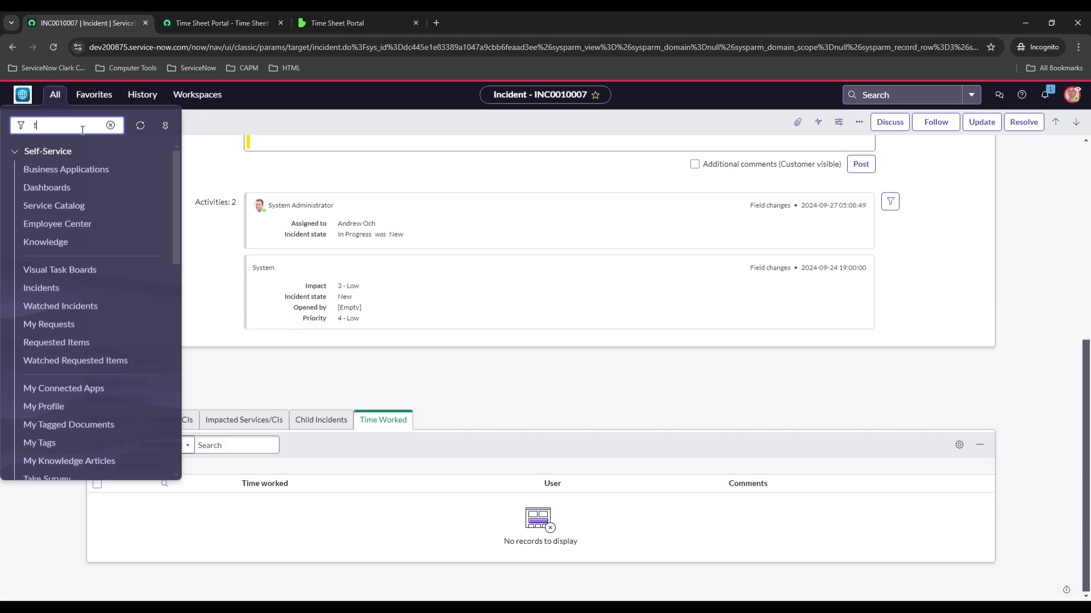
text(ime sheet)
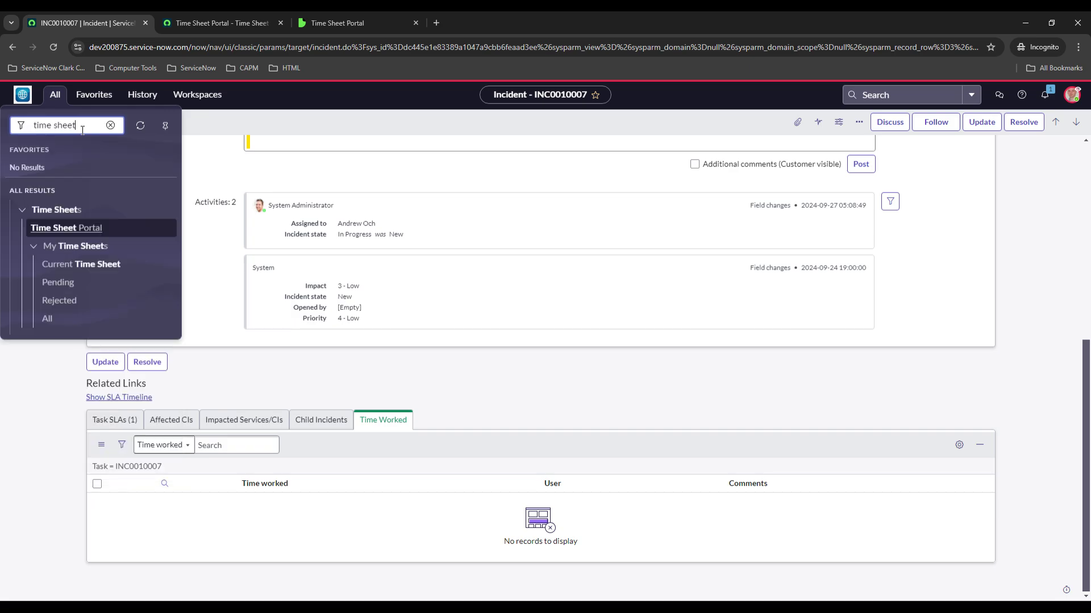
click(71, 227)
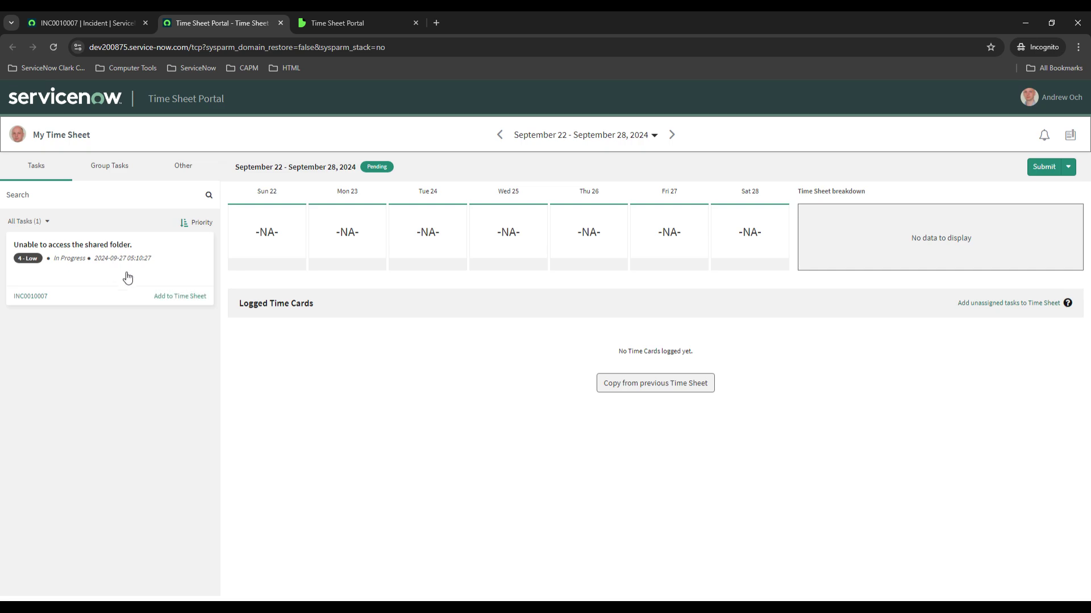
Step: Return to incident INC0010007 and examine its Time worked timer, Time Worked related list and activity history
click(98, 23)
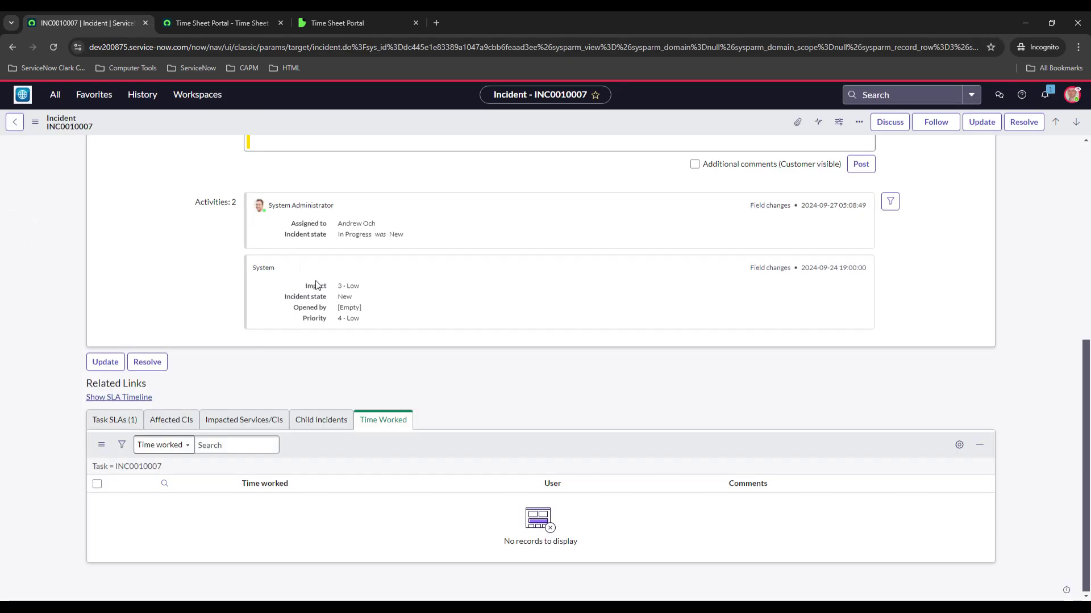
scroll(413, 390, up, 6)
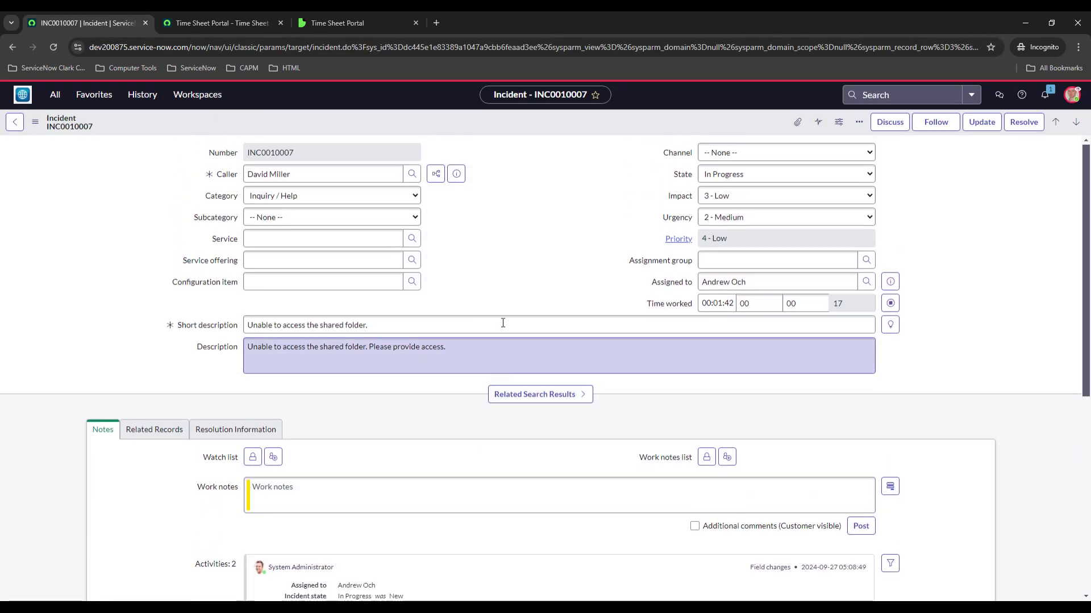
click(891, 305)
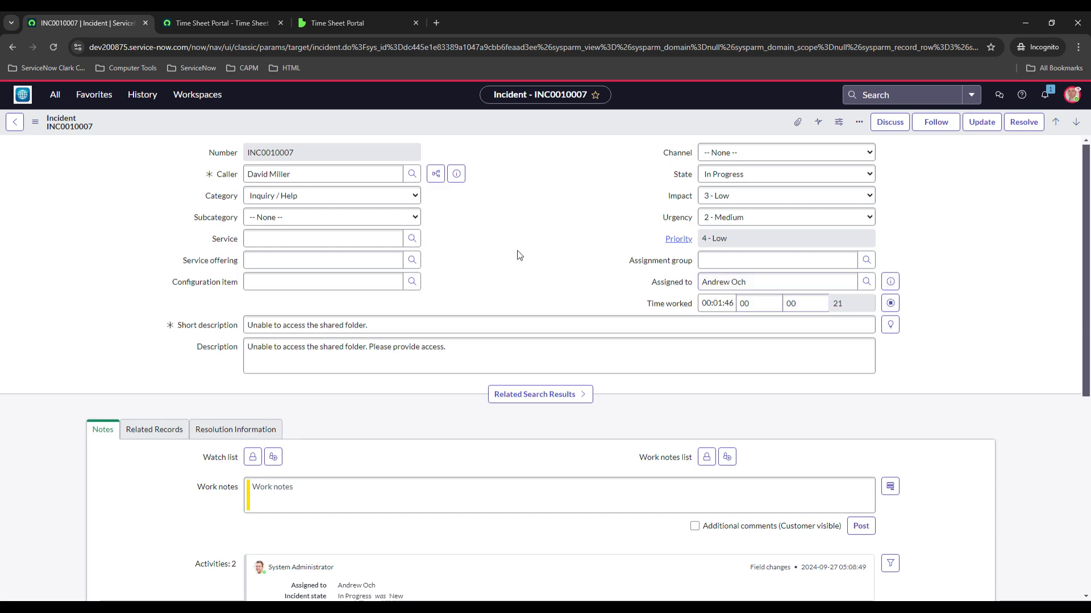
scroll(517, 253, down, 6)
scroll(463, 288, down, 1)
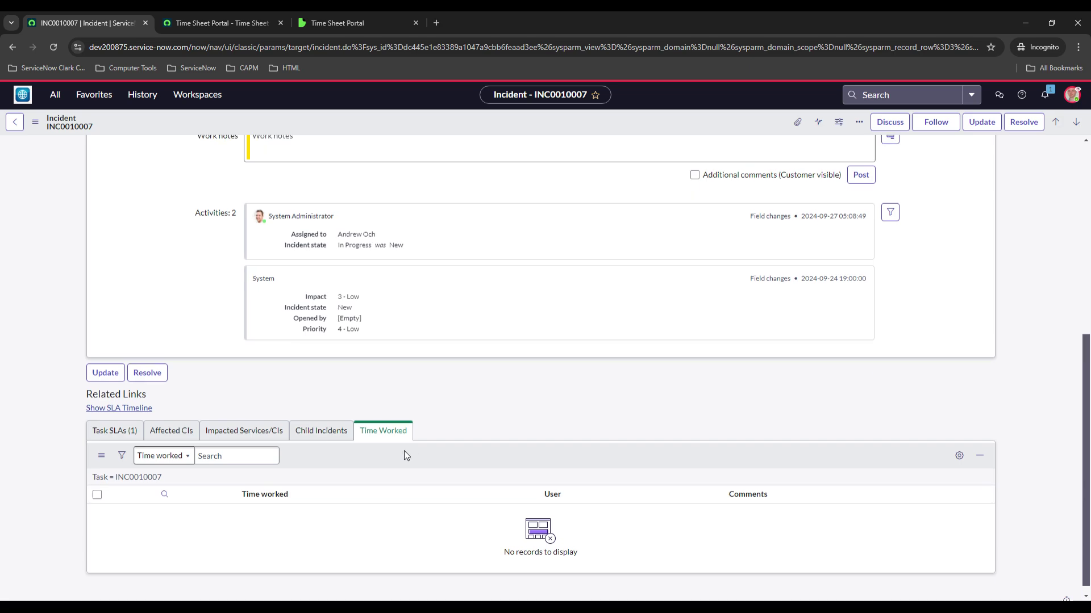
scroll(403, 451, up, 15)
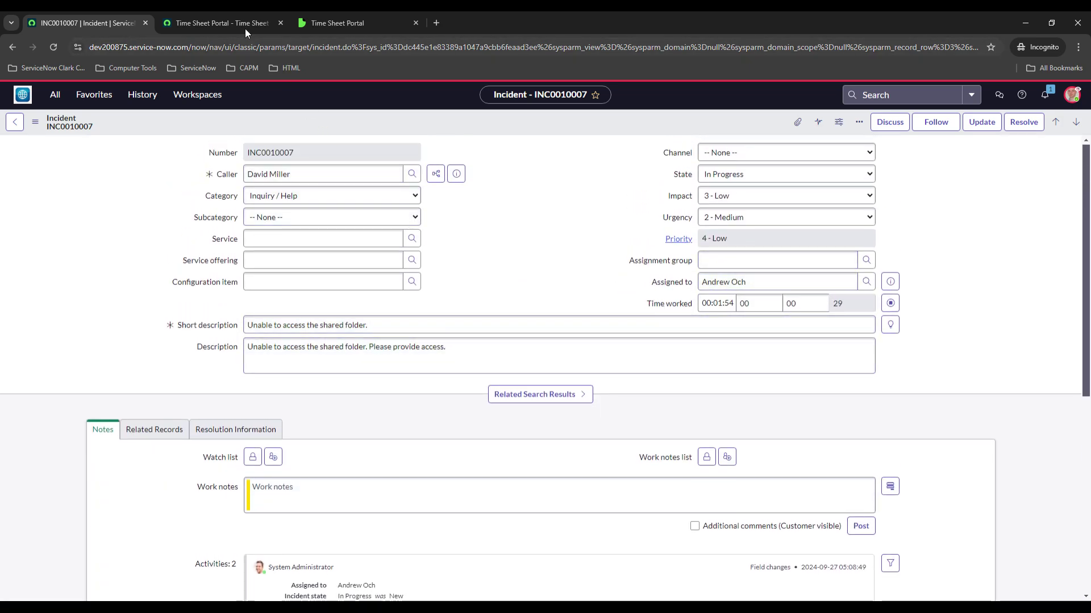
click(202, 17)
click(117, 16)
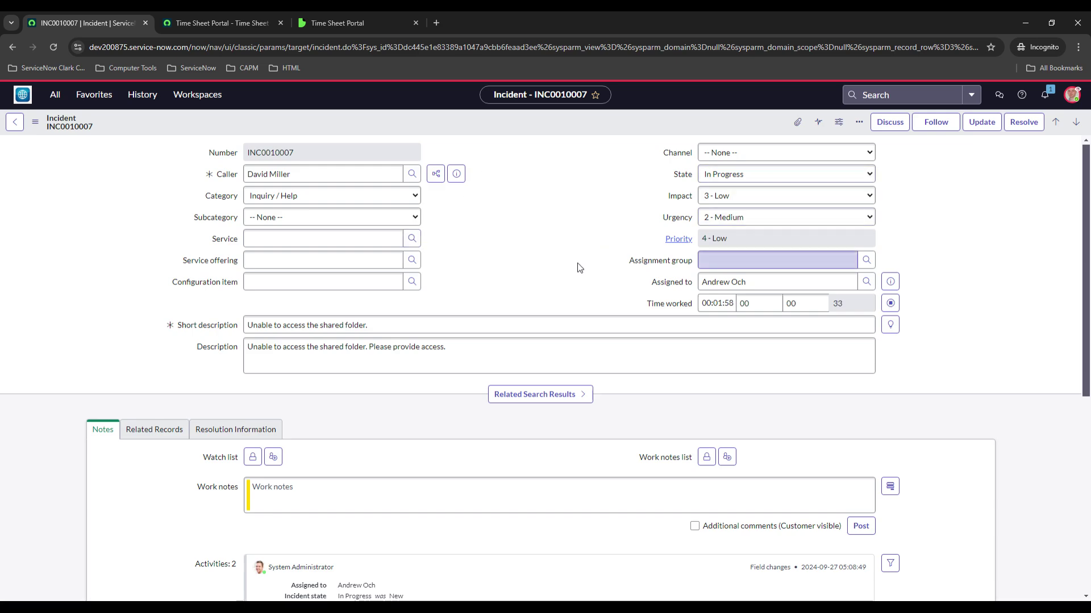
scroll(500, 284, down, 1)
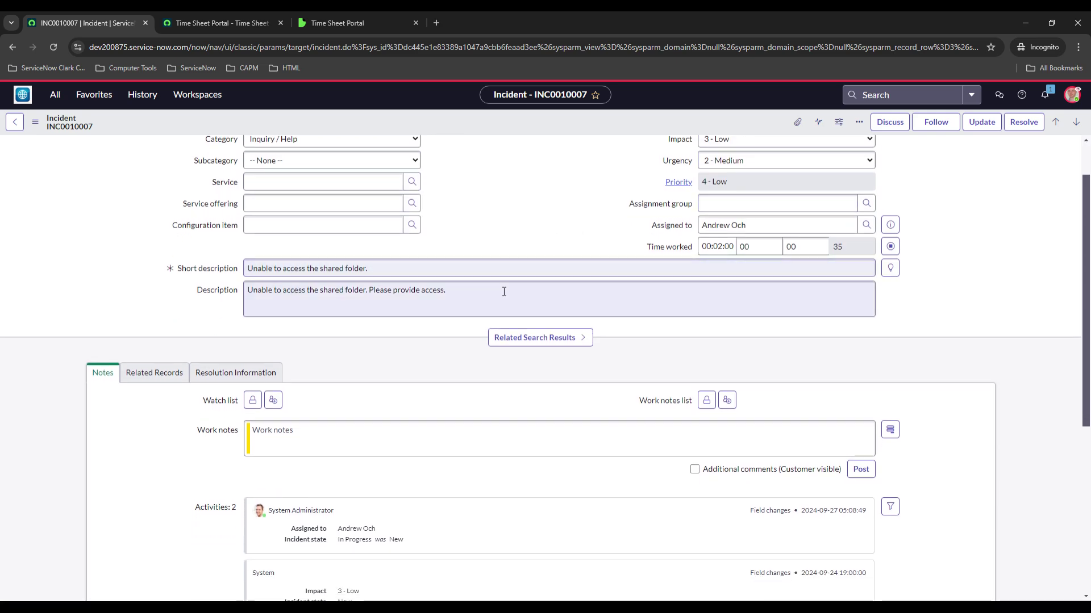
scroll(432, 284, up, 1)
scroll(413, 296, down, 6)
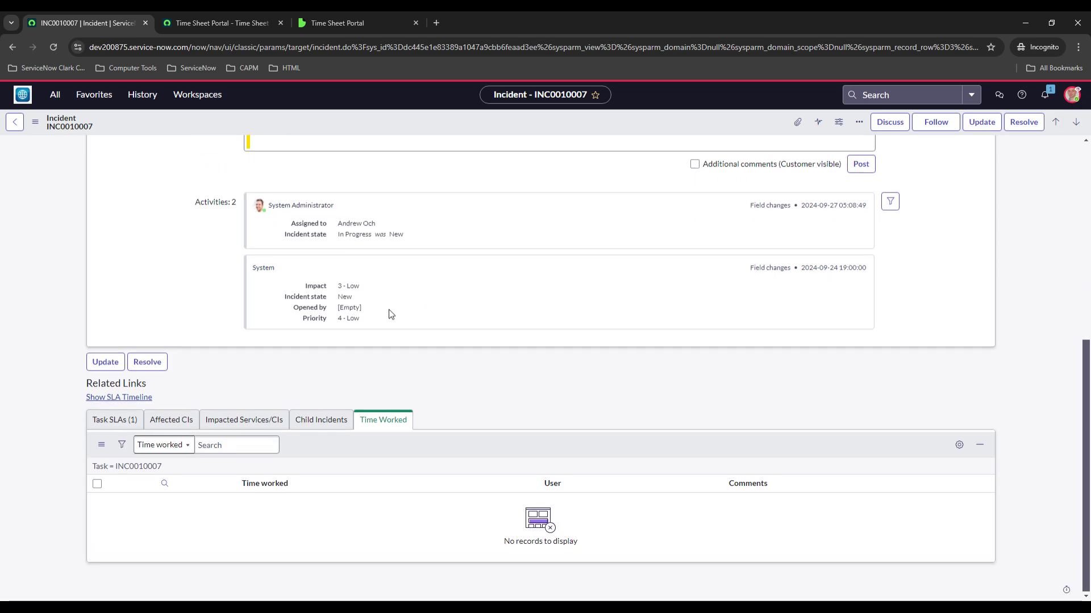
scroll(389, 312, up, 6)
Step: Switch to the Time Sheet Portal and add the assigned task INC0010007 to the September 22 - September 28, 2024 time sheet
click(213, 24)
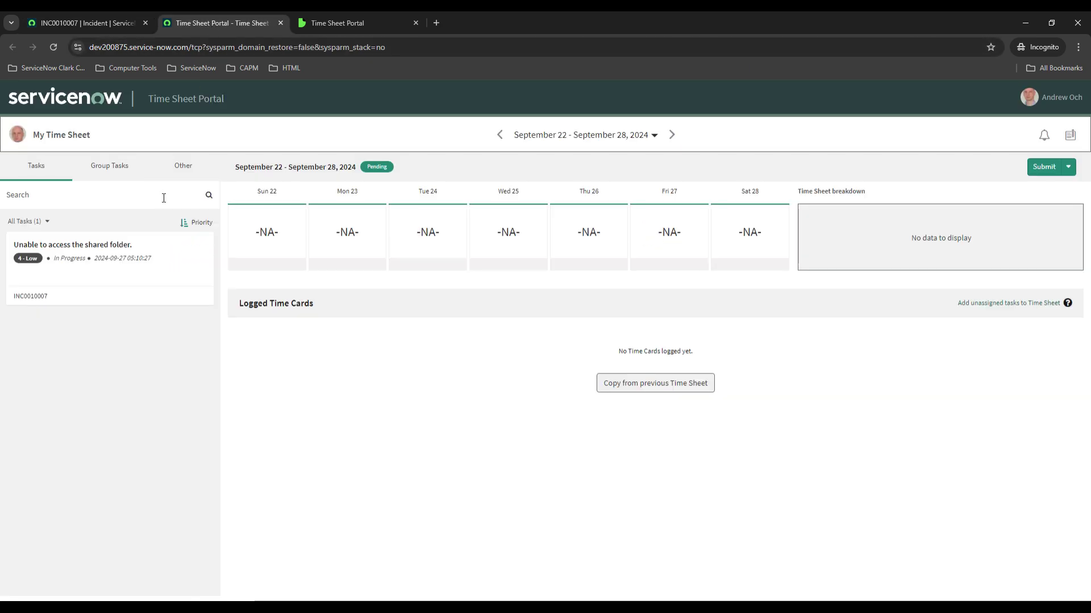
mouse_move(77, 286)
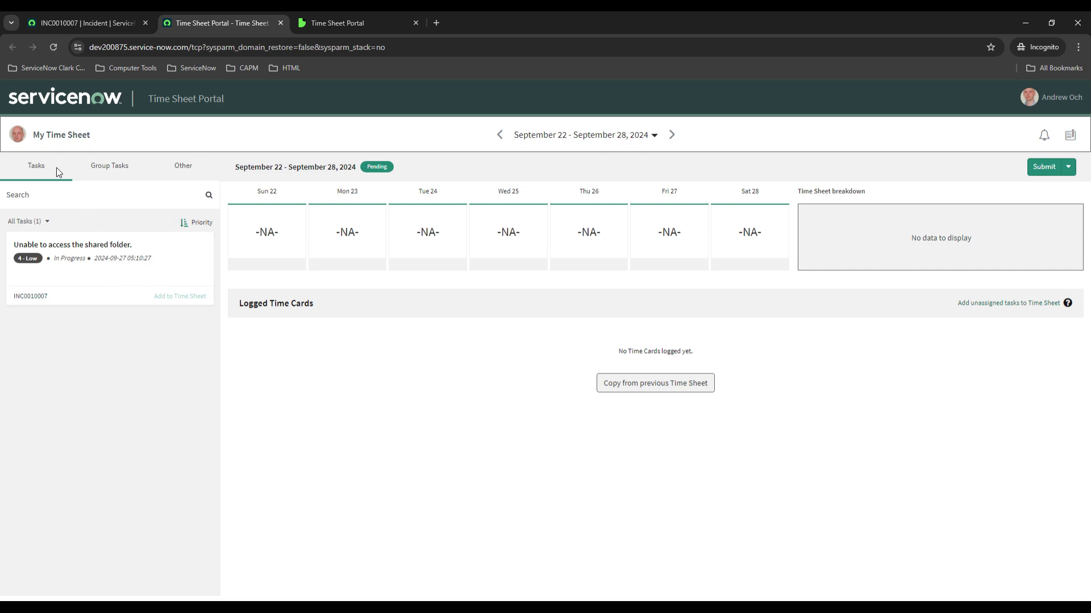
click(173, 297)
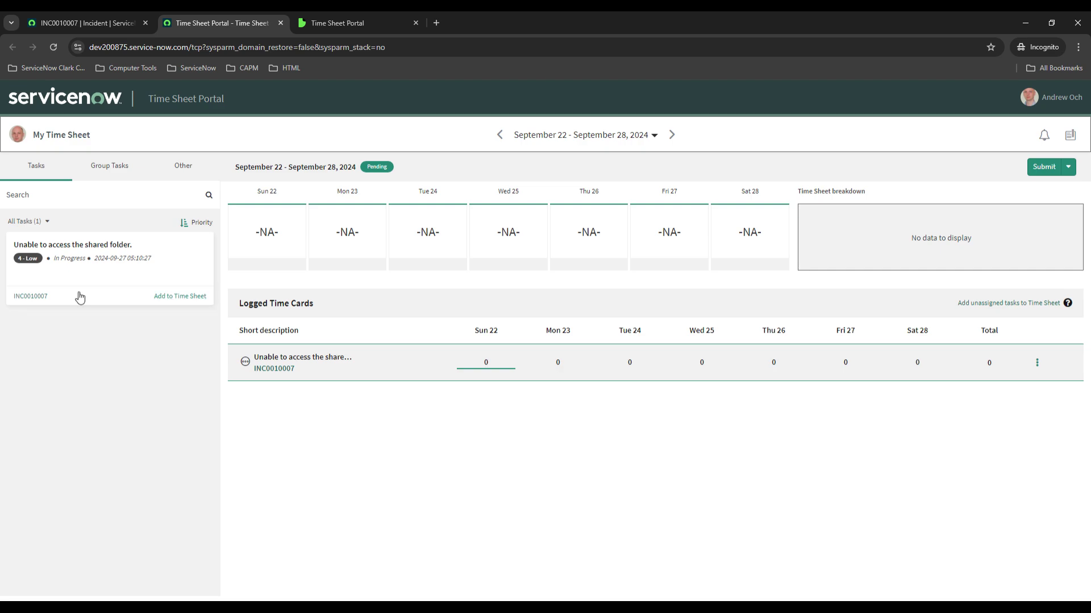
Step: Go back to the incident page, filter the navigator for "incident", and open the list of open incidents
click(93, 193)
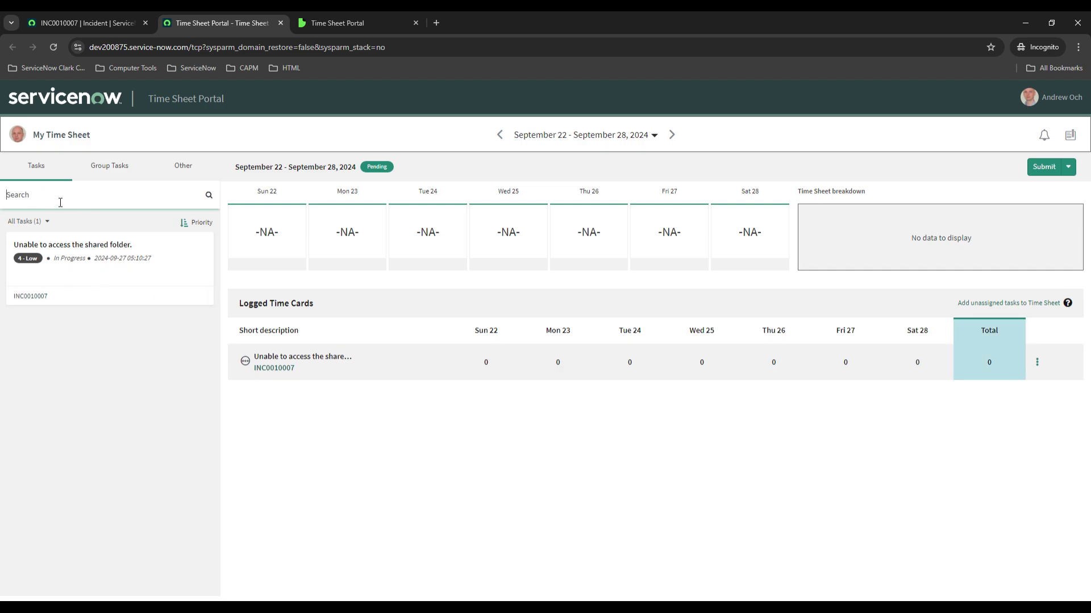
click(80, 24)
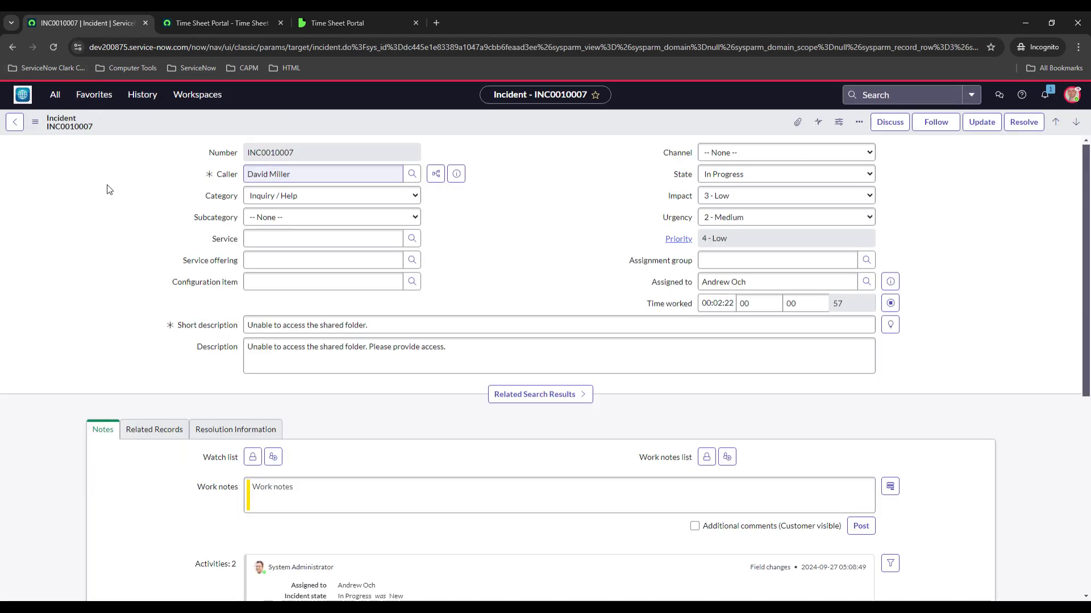
click(12, 46)
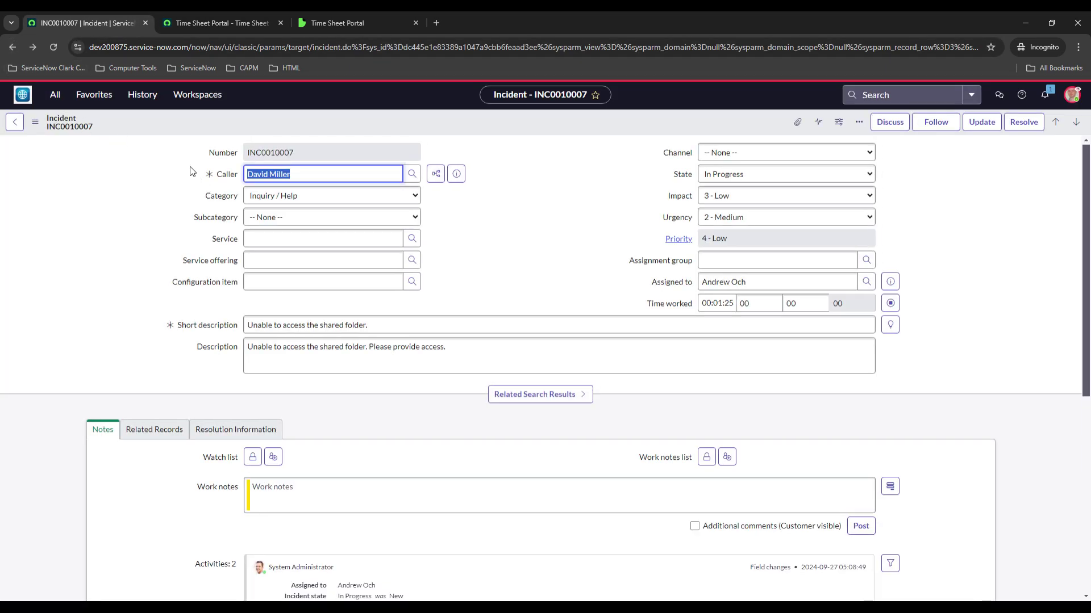
click(55, 95)
triple_click(76, 126)
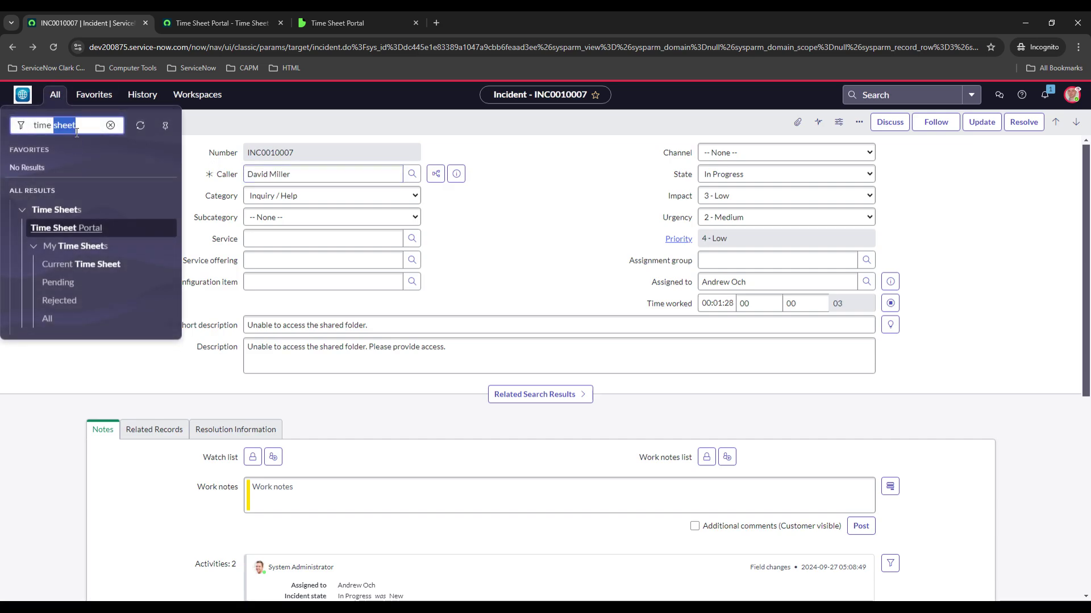
text(om)
key(BackSpace)
key(BackSpace)
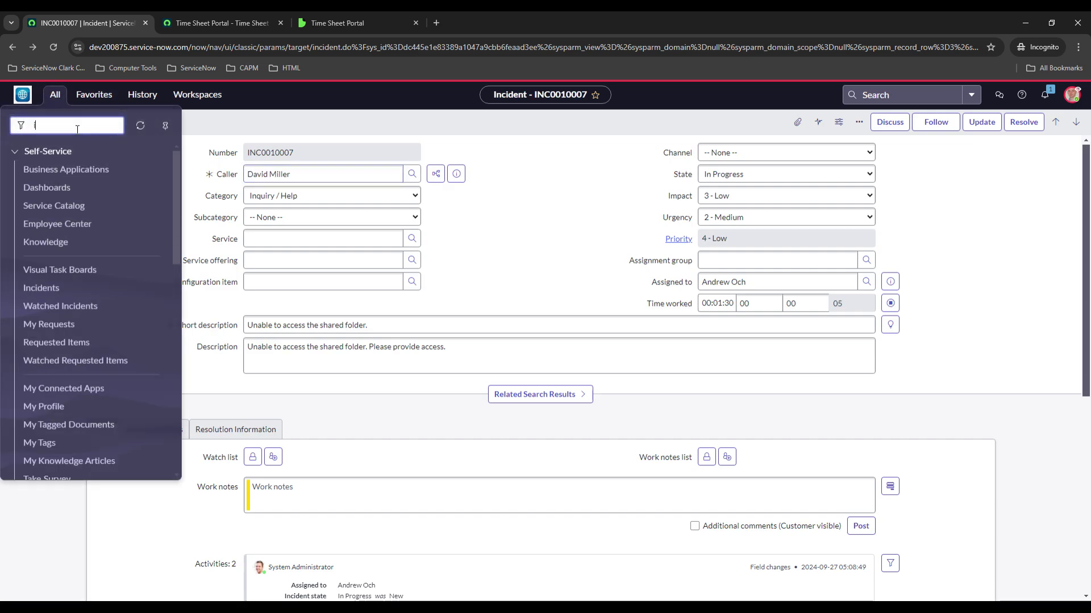
scroll(73, 267, down, 1)
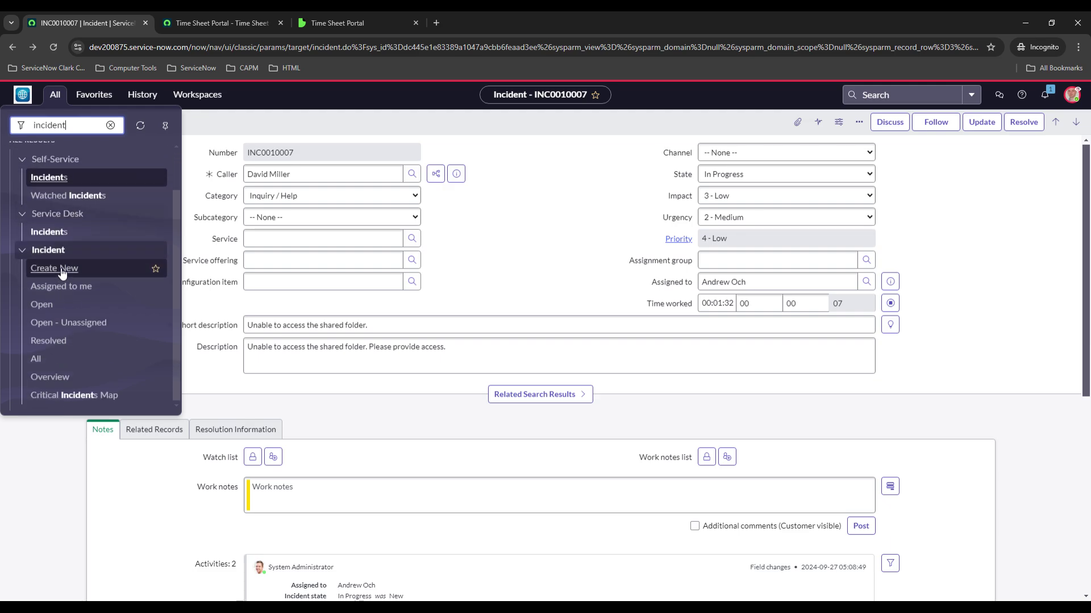
click(91, 298)
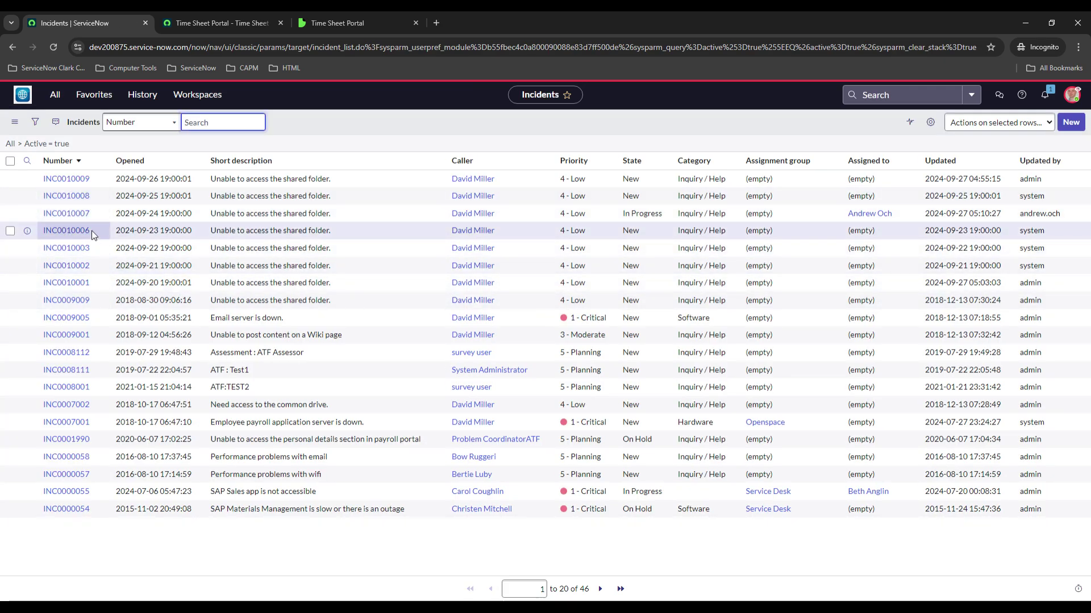
Step: Copy the incident number INC0010006 from the list and search the time sheet's Tasks for it
double_click(56, 233)
key(ctrl+c)
click(223, 23)
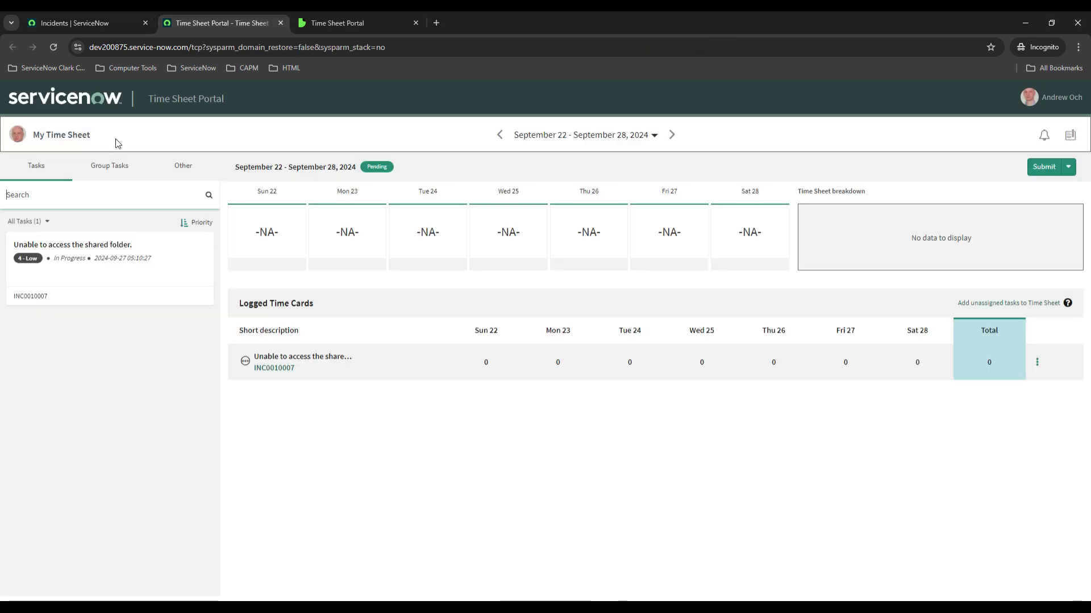
click(92, 200)
key(ctrl+v)
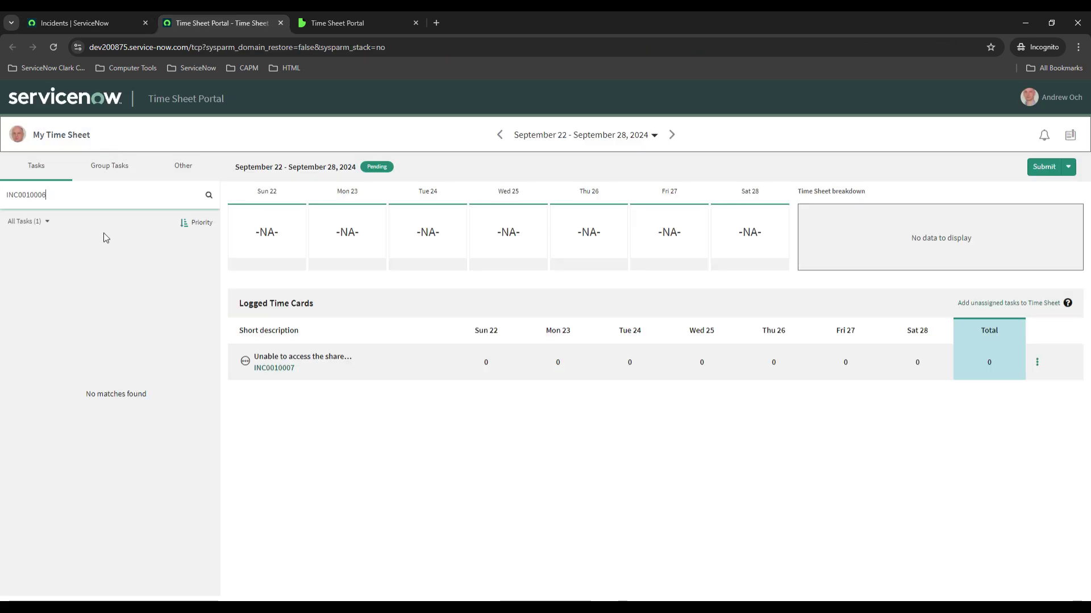
Step: Check the task search under the Incidents filter and restore the All Tasks filter
click(45, 223)
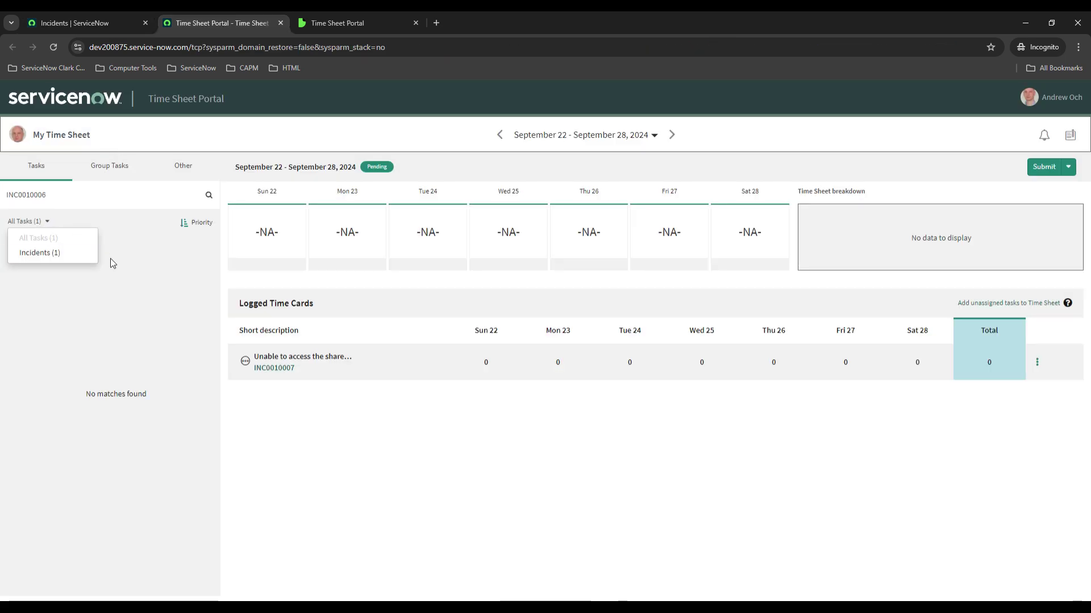
click(57, 253)
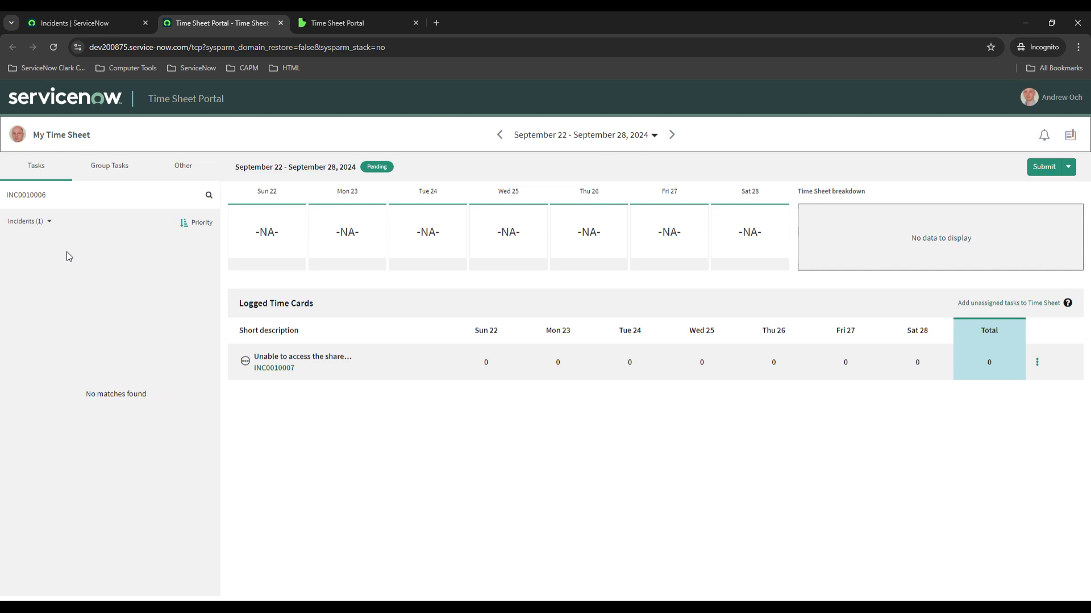
click(37, 222)
click(40, 238)
Step: Review the open incidents list once more and clear the task search in the Time Sheet Portal
click(120, 13)
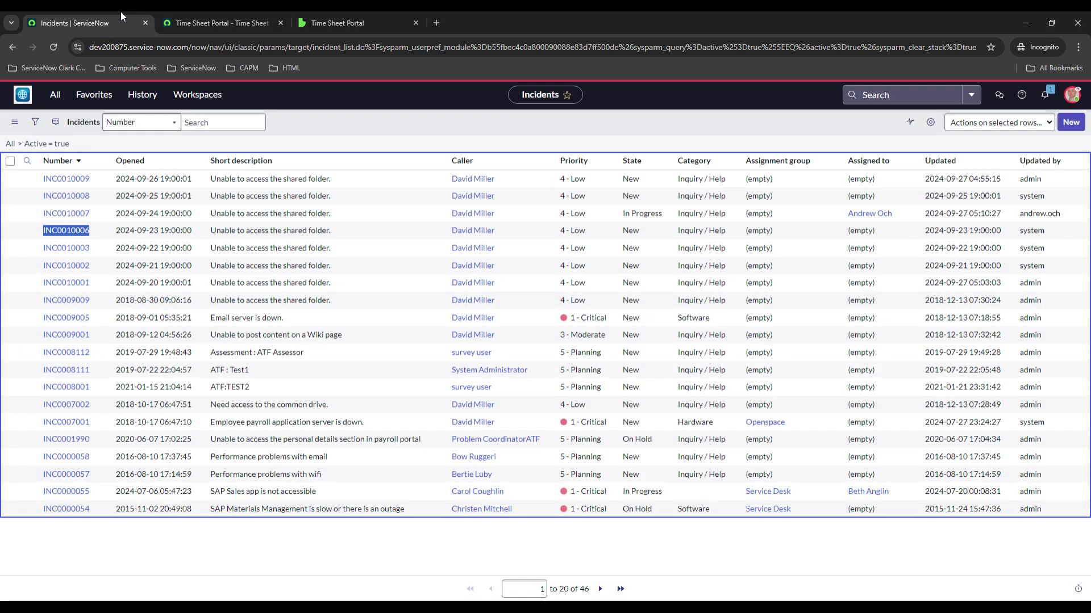
click(213, 24)
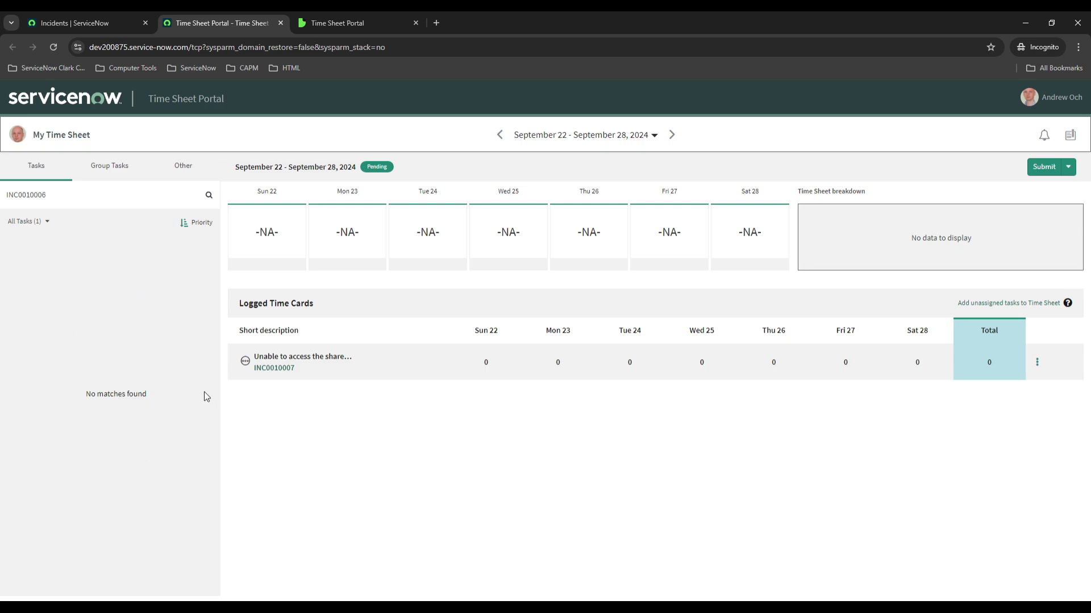
double_click(61, 195)
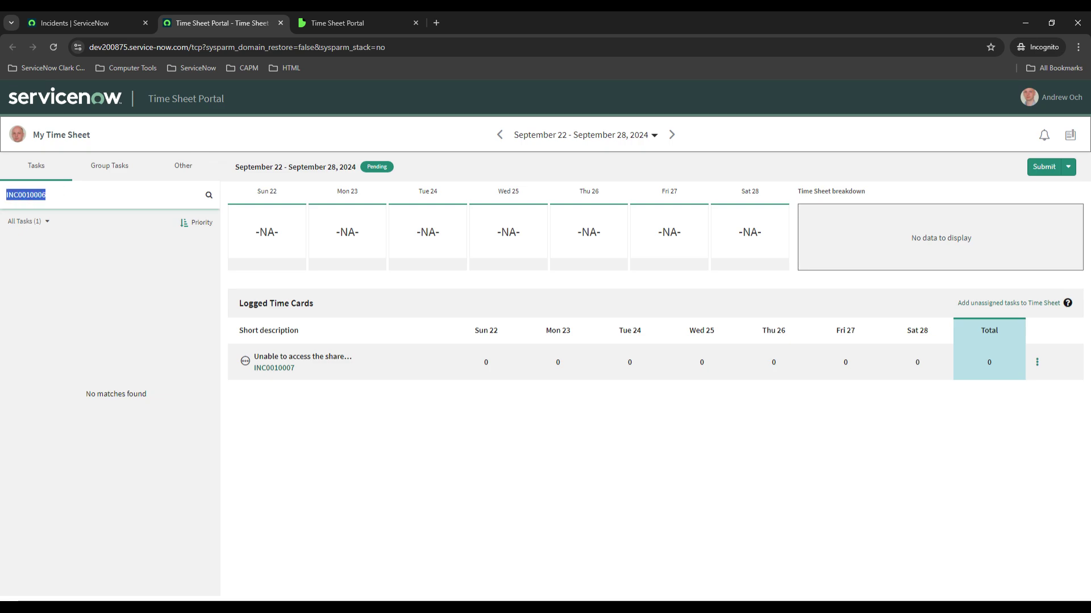
key(BackSpace)
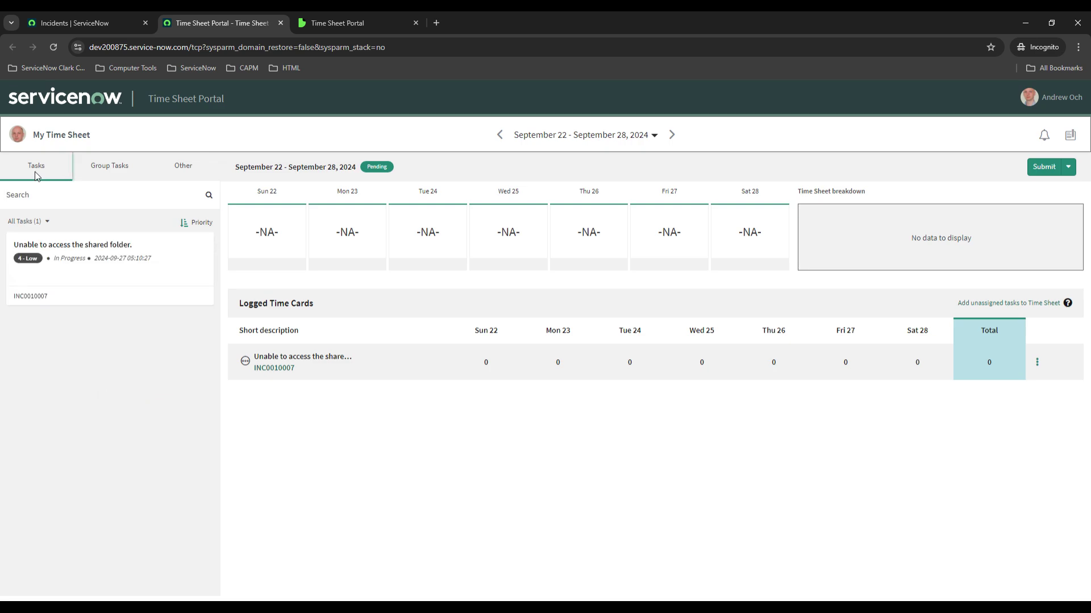
Step: Log 4 hours each for Sunday 22 through Wednesday 25 on the INC0010007 time card and raise Wednesday to 5 hours
click(37, 174)
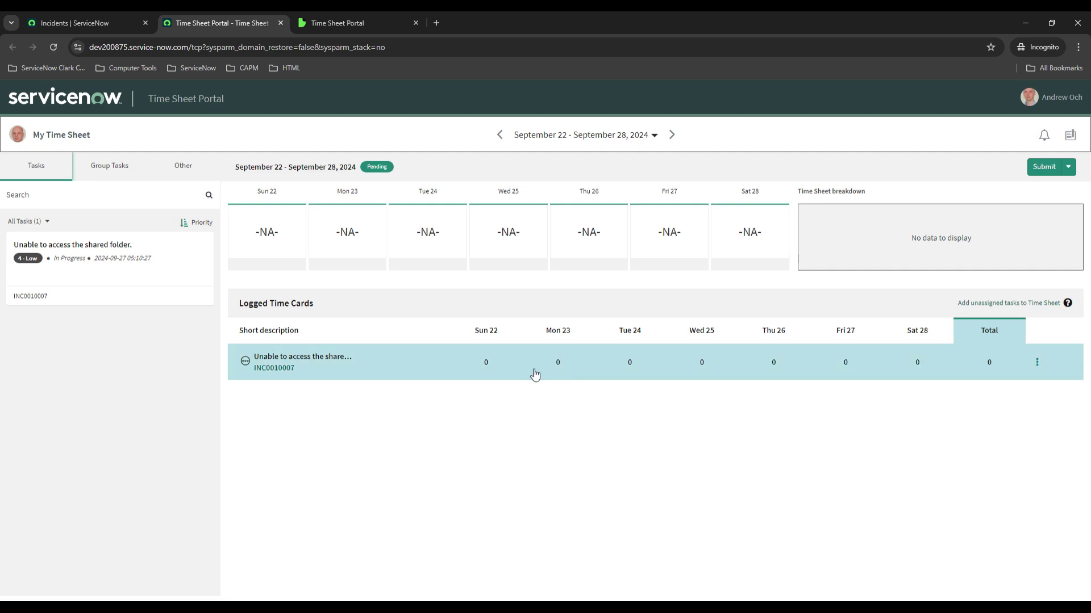
click(491, 362)
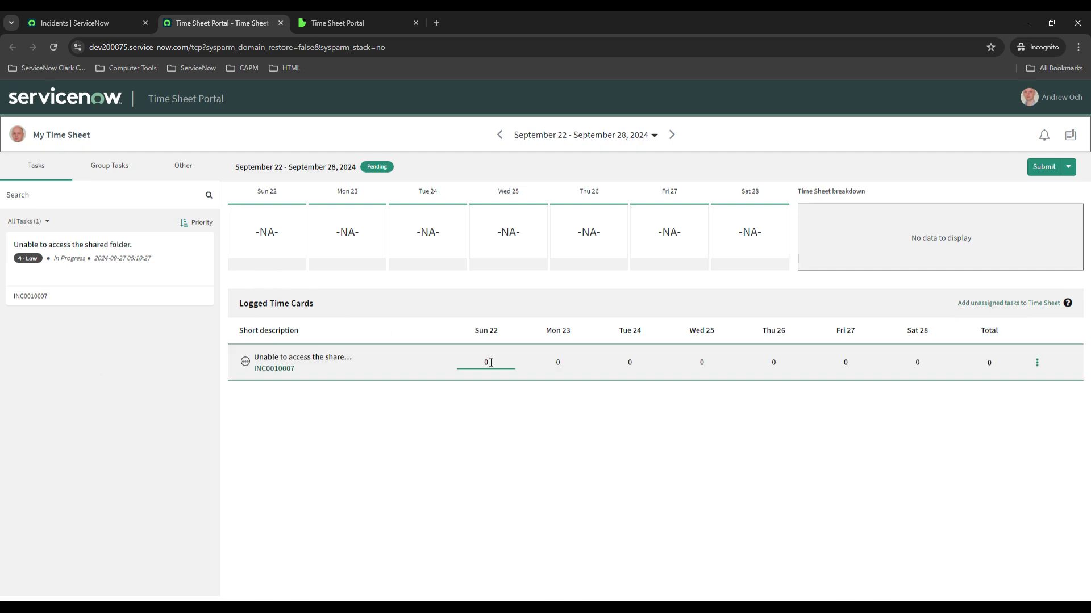
key(BackSpace)
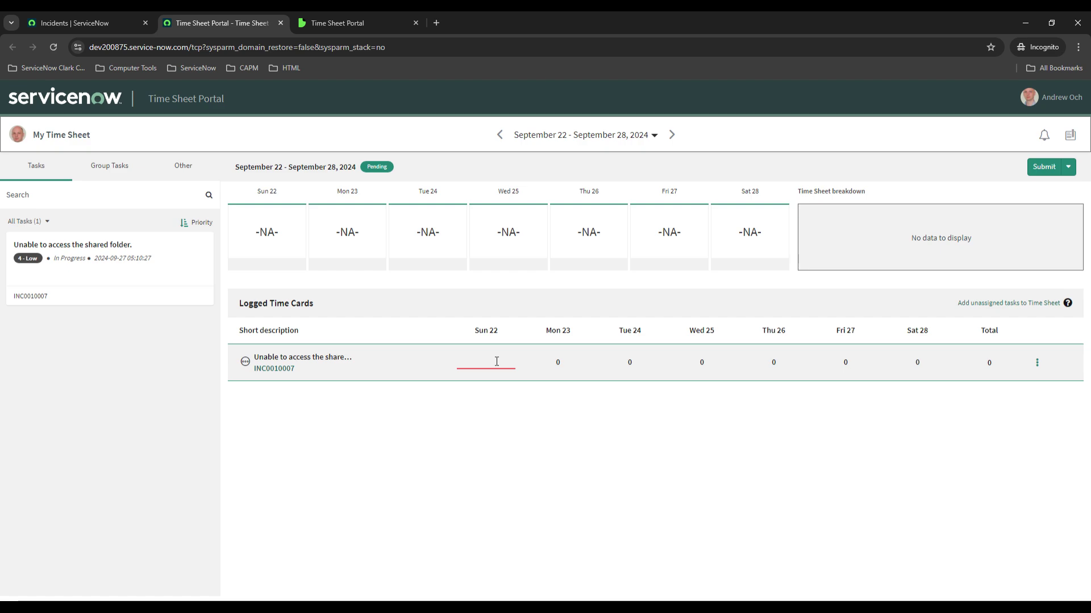
click(560, 363)
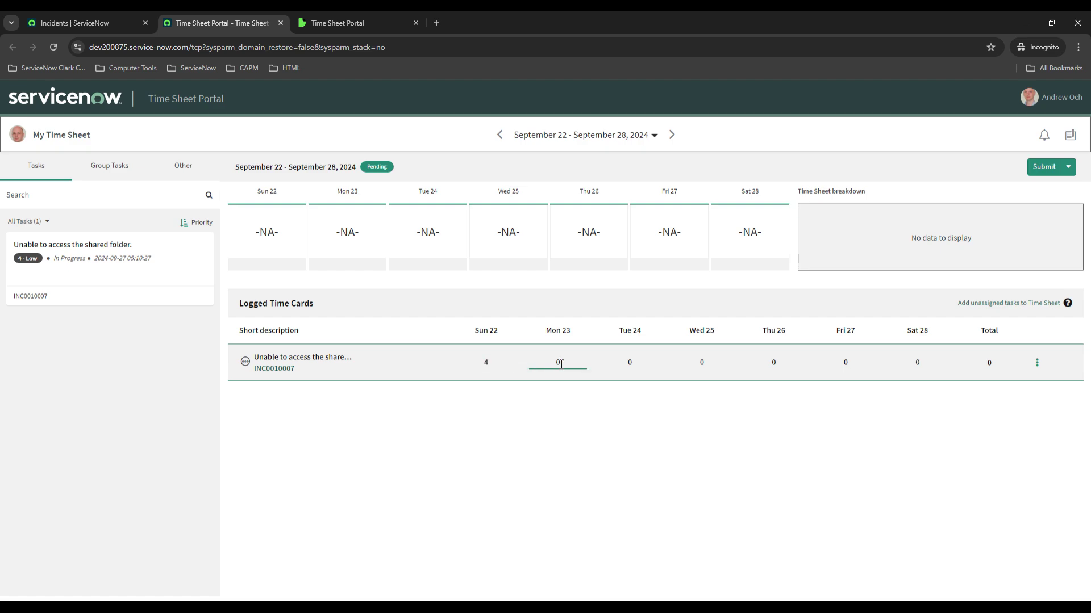
click(623, 363)
text(4)
click(703, 363)
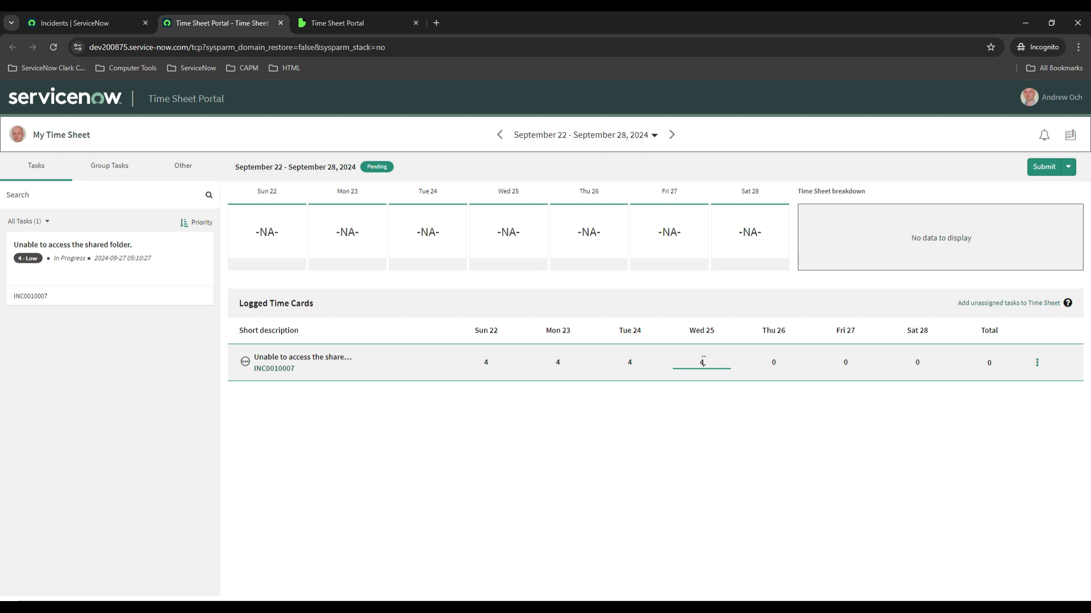
key(Return)
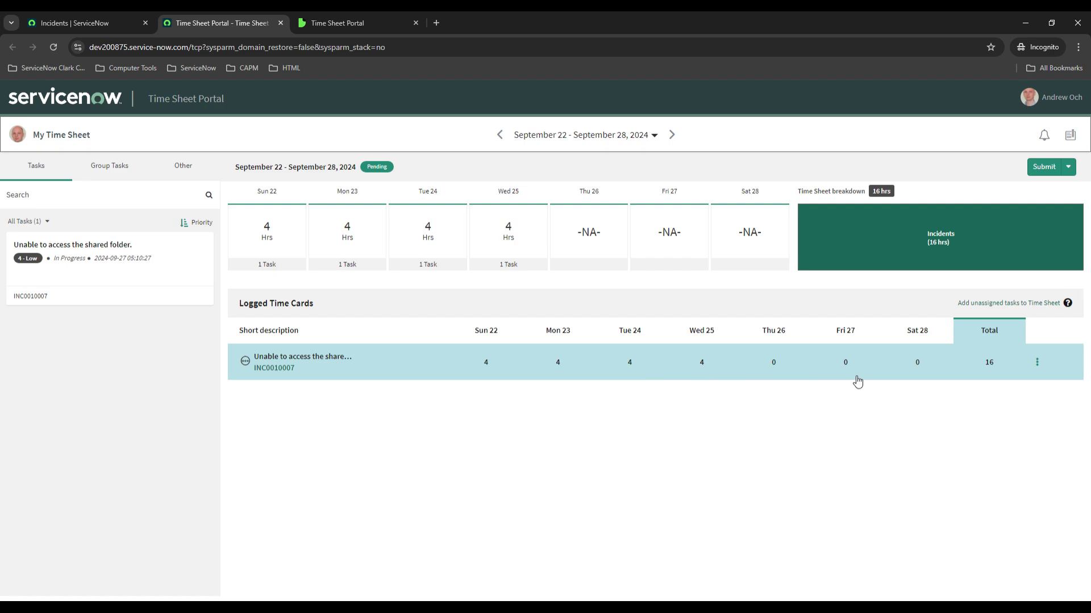
click(710, 365)
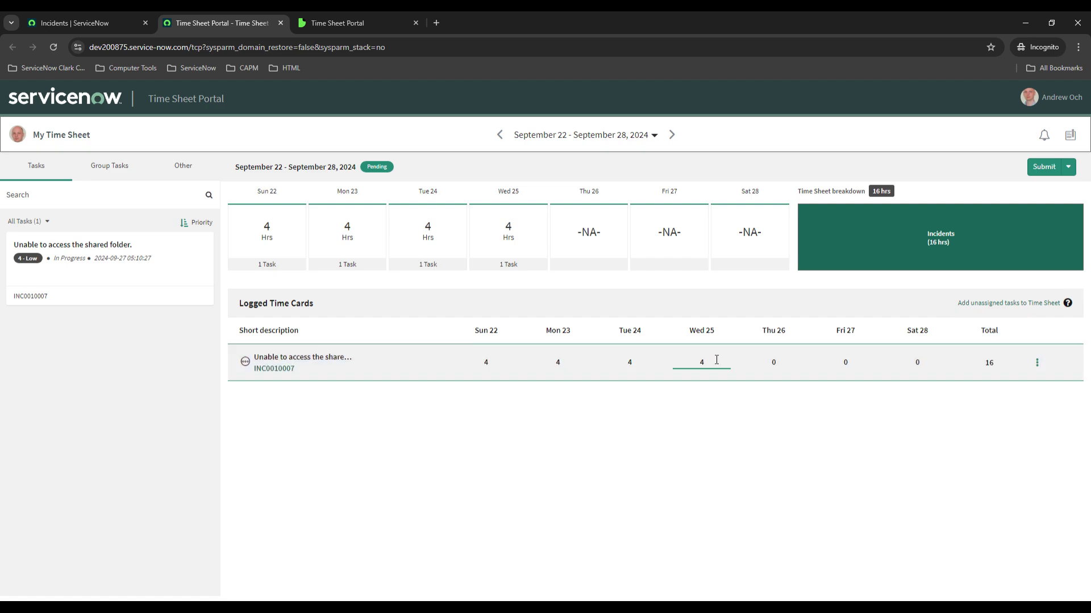
click(738, 430)
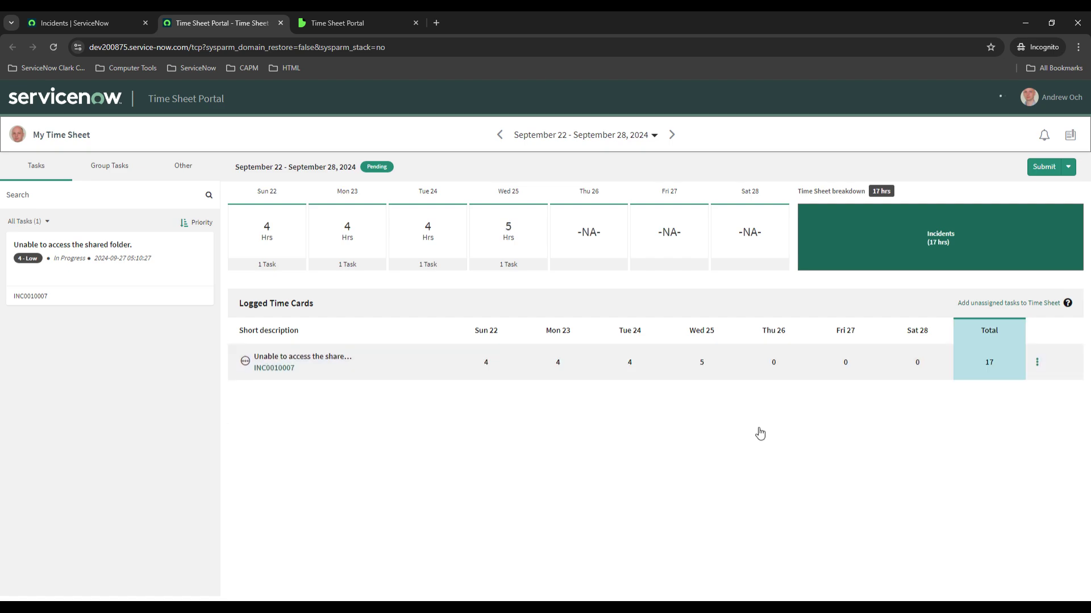
Step: Add the note "OT" to the INC0010007 time card and close the notes
click(1044, 367)
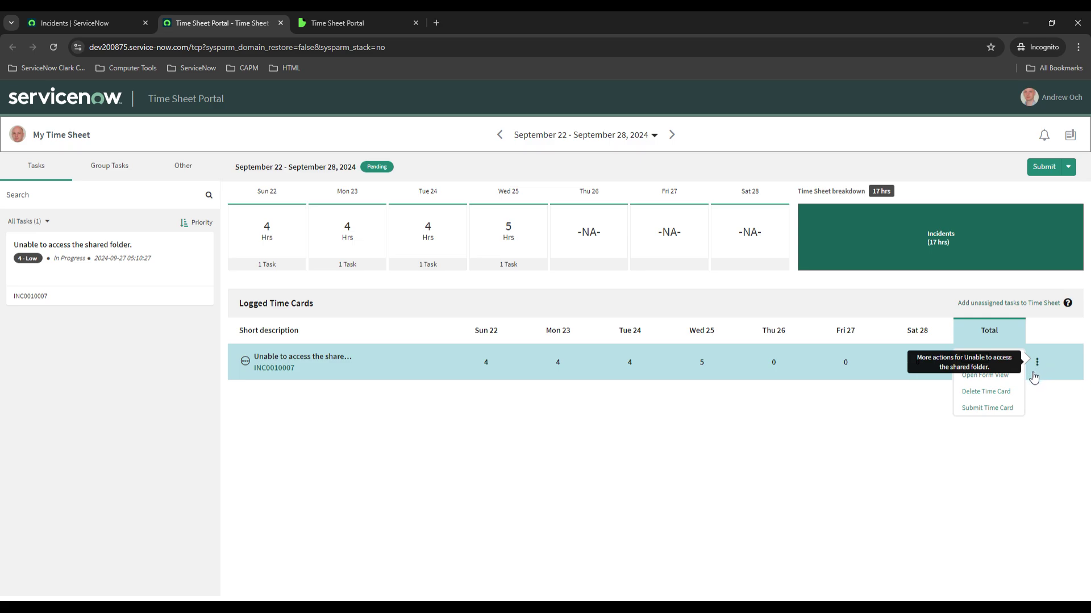
click(1036, 368)
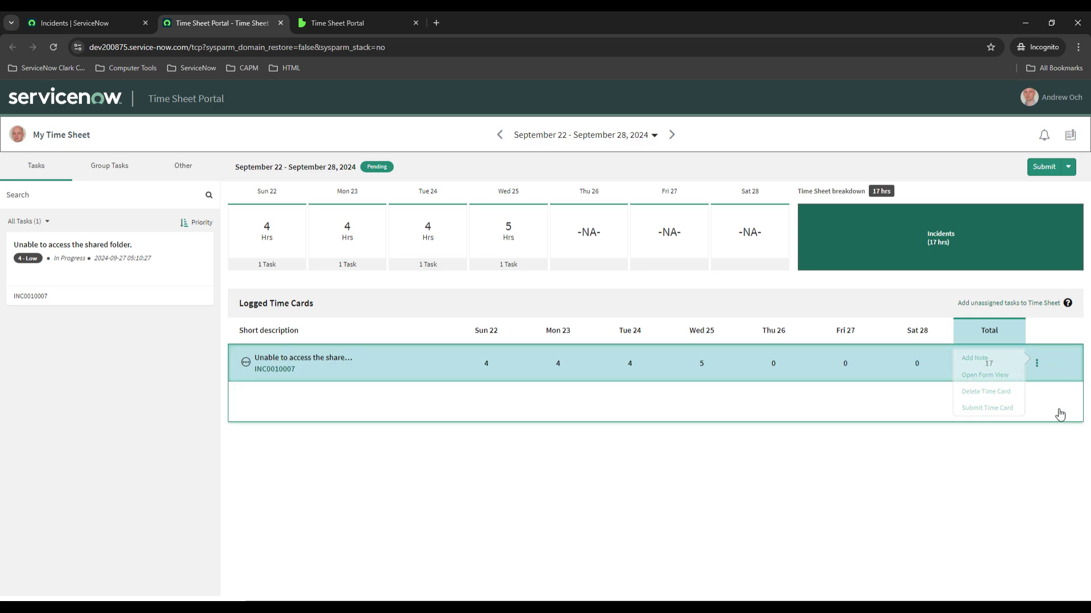
click(975, 360)
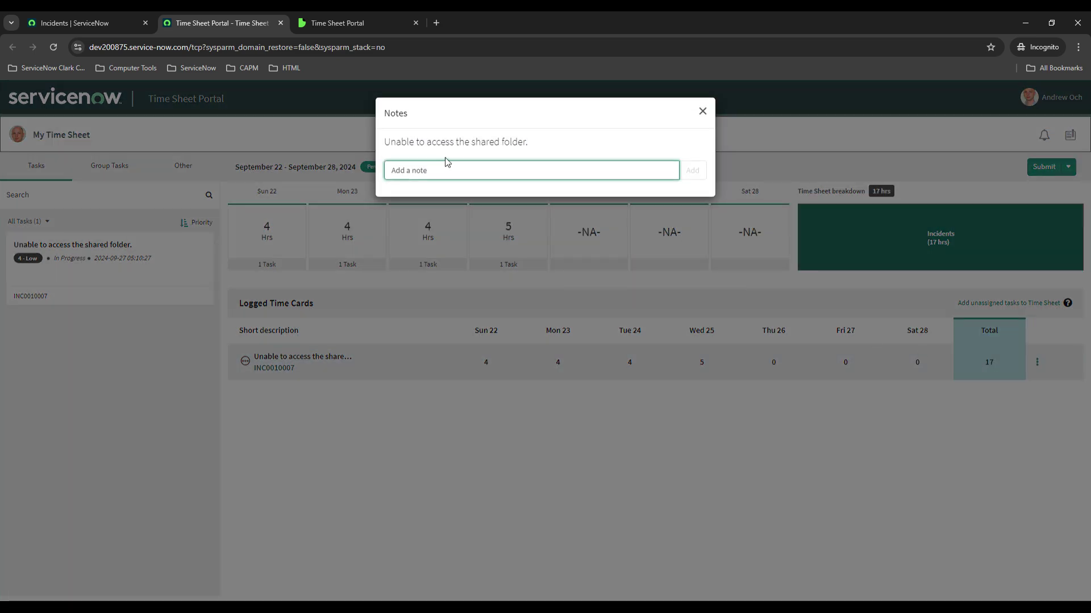
text(OT)
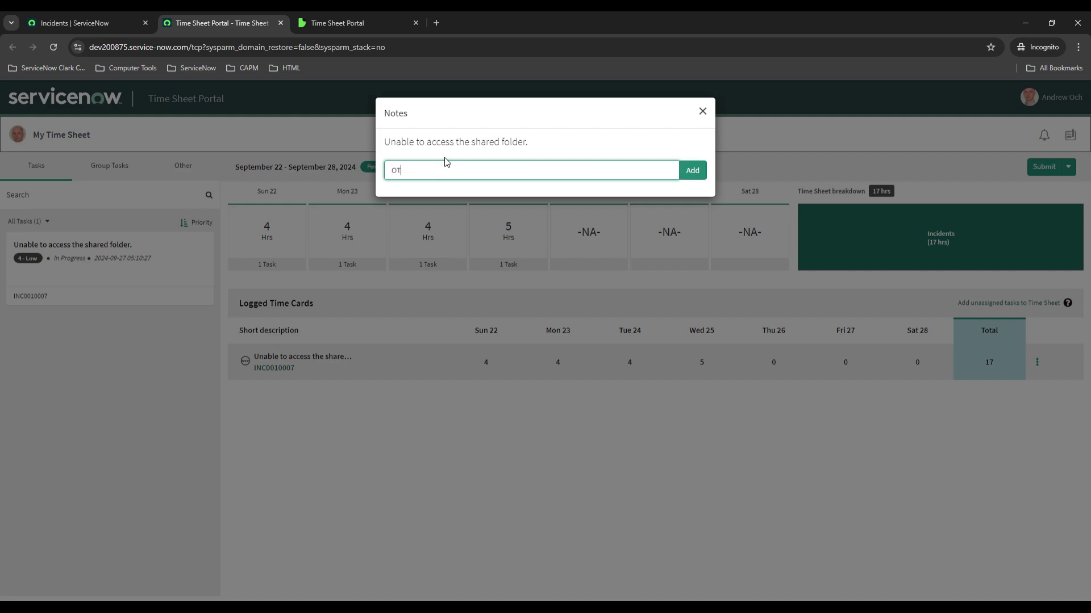
click(692, 170)
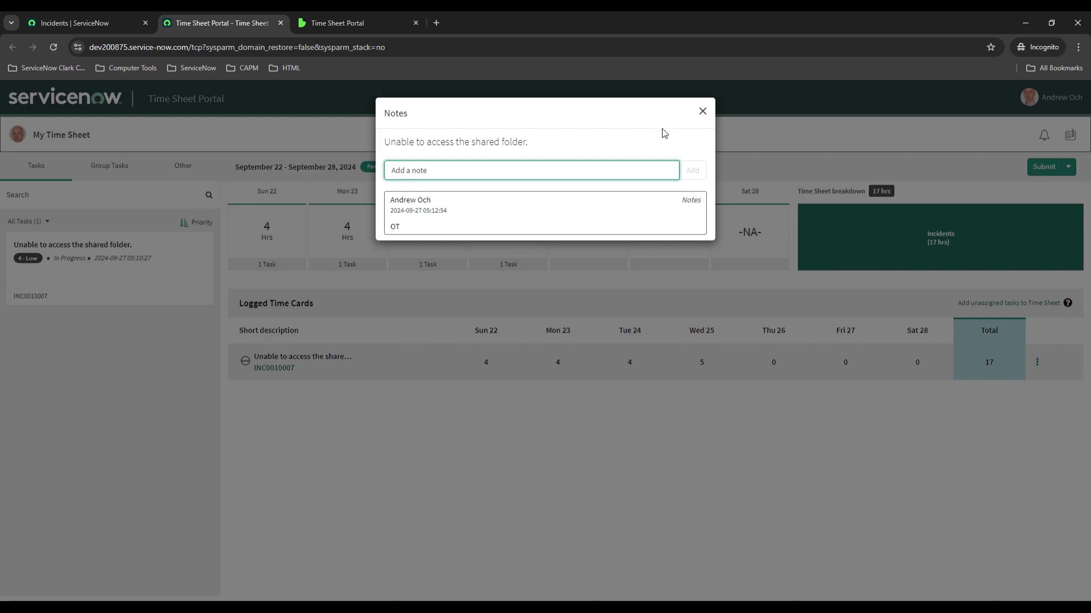
click(702, 112)
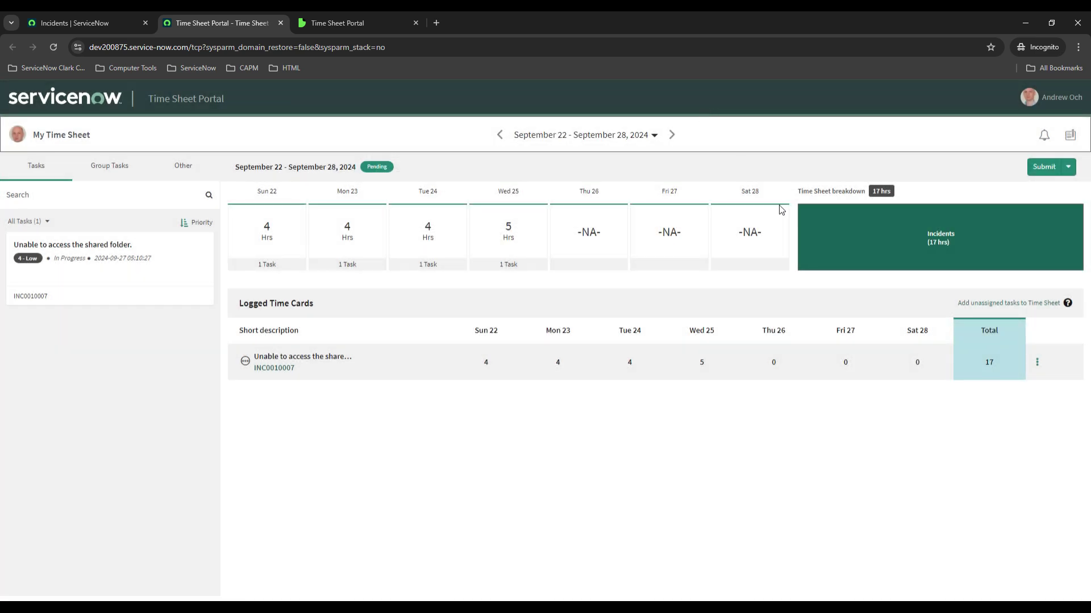
Step: Review the INC0010007 time card in form view, close it, and check the remaining actions available for the card
click(1037, 369)
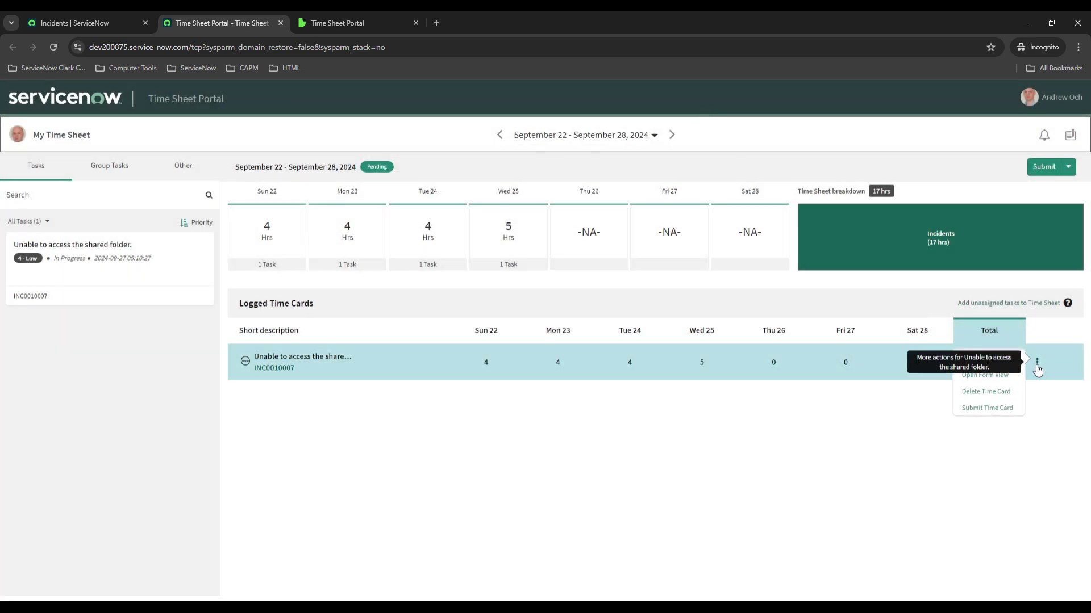
click(997, 377)
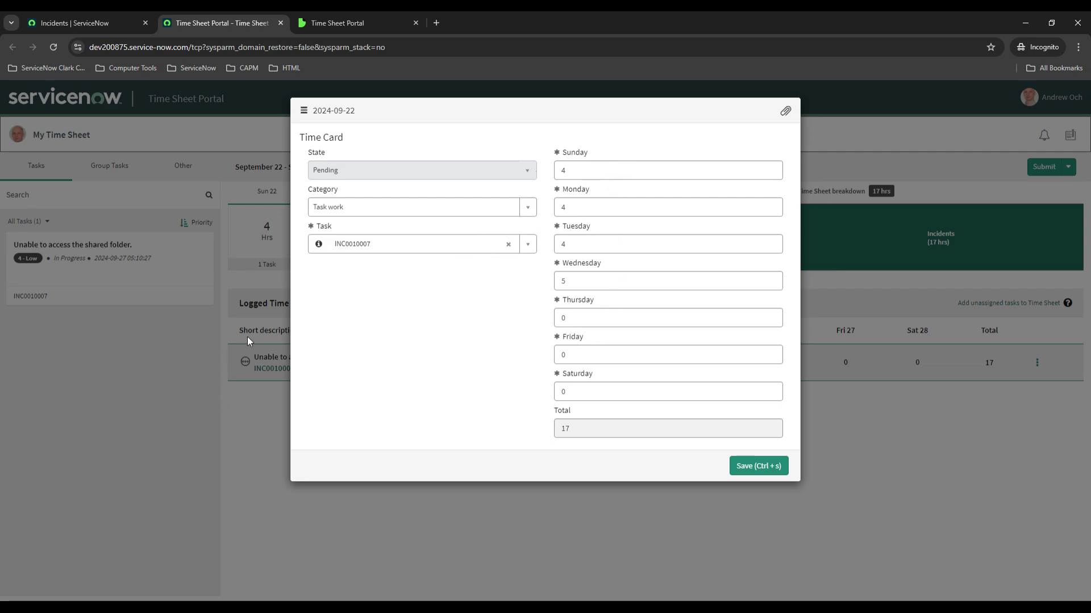
click(213, 308)
click(1038, 370)
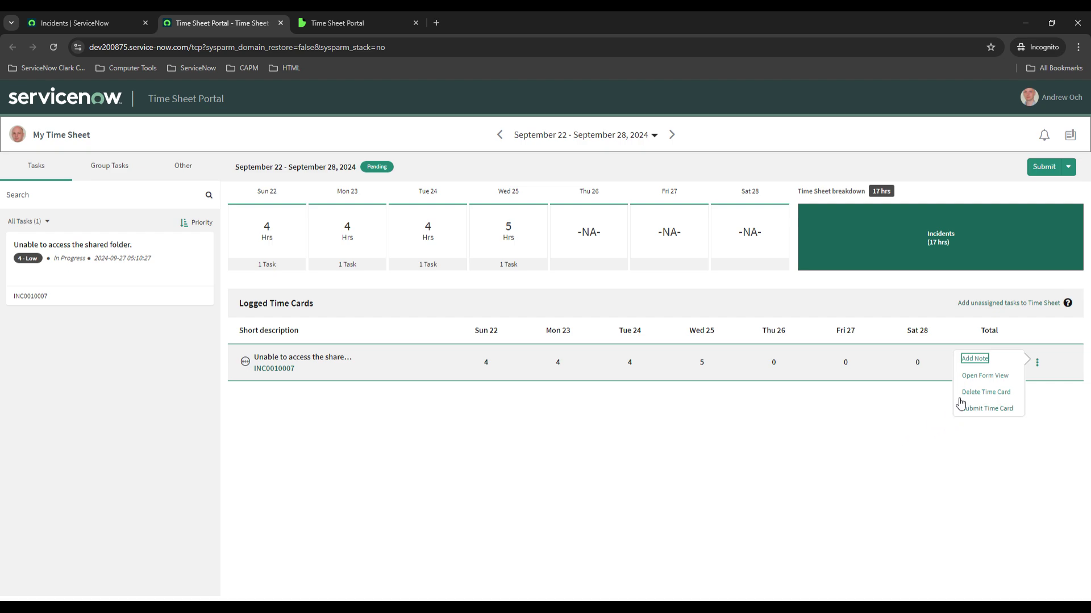
click(888, 433)
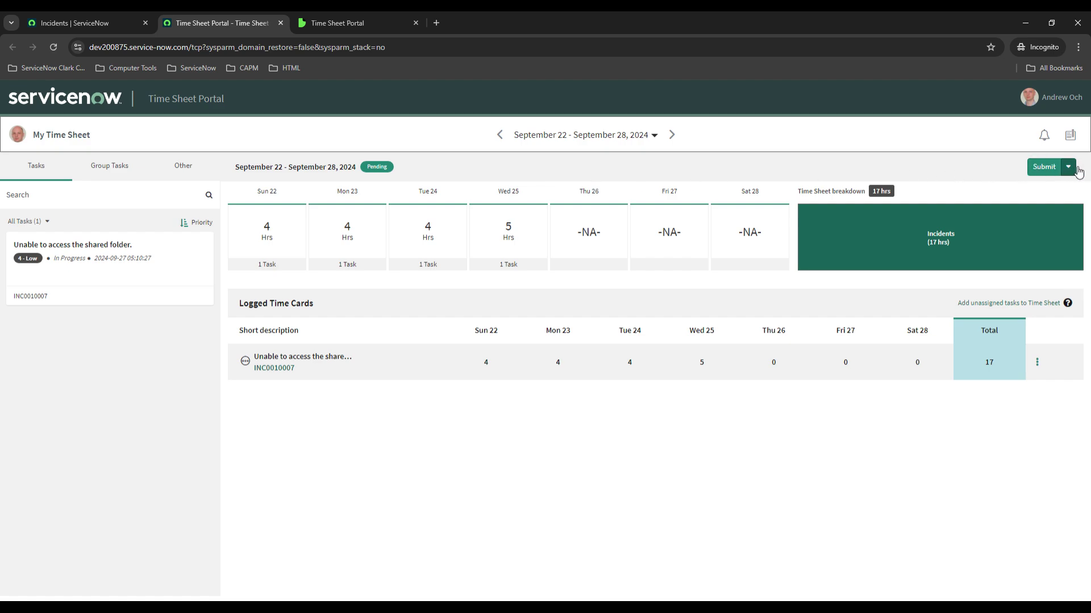
Step: Submit the September 22 - September 28, 2024 time sheet and check the portal notifications
click(1045, 173)
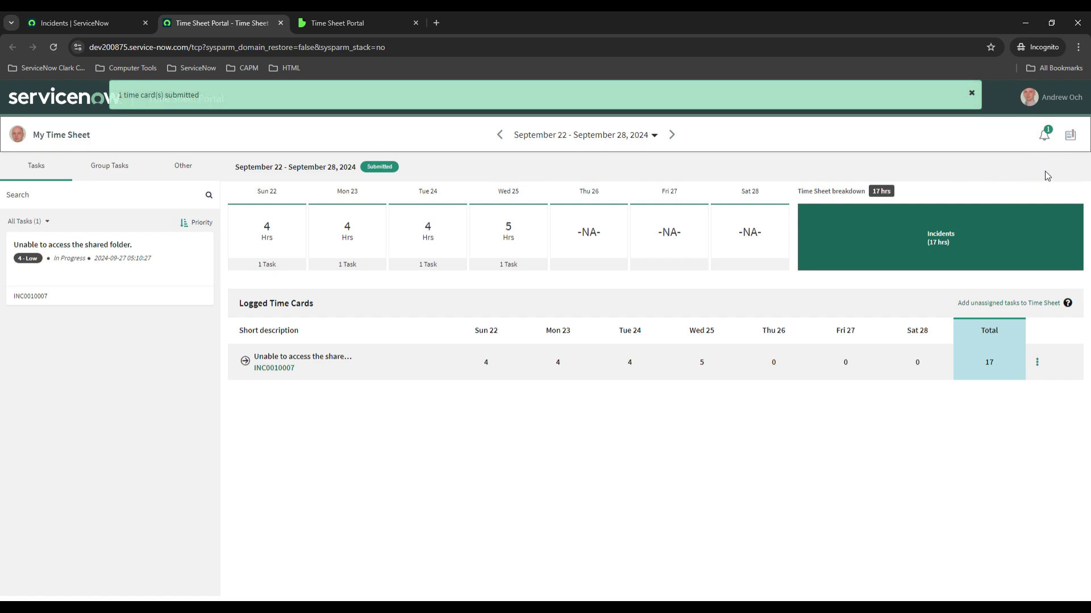
click(972, 94)
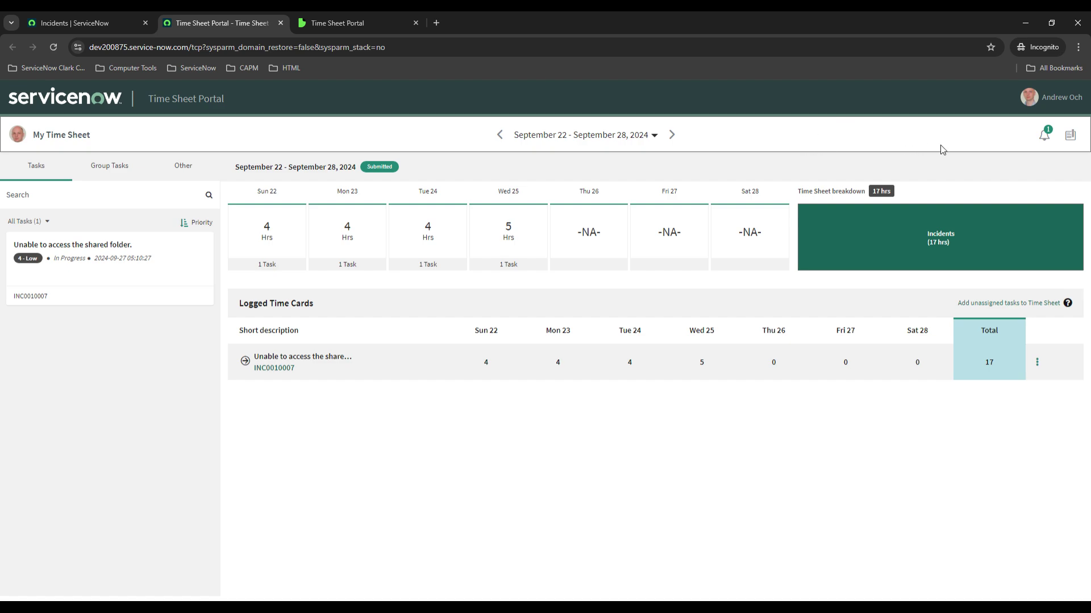
click(1044, 134)
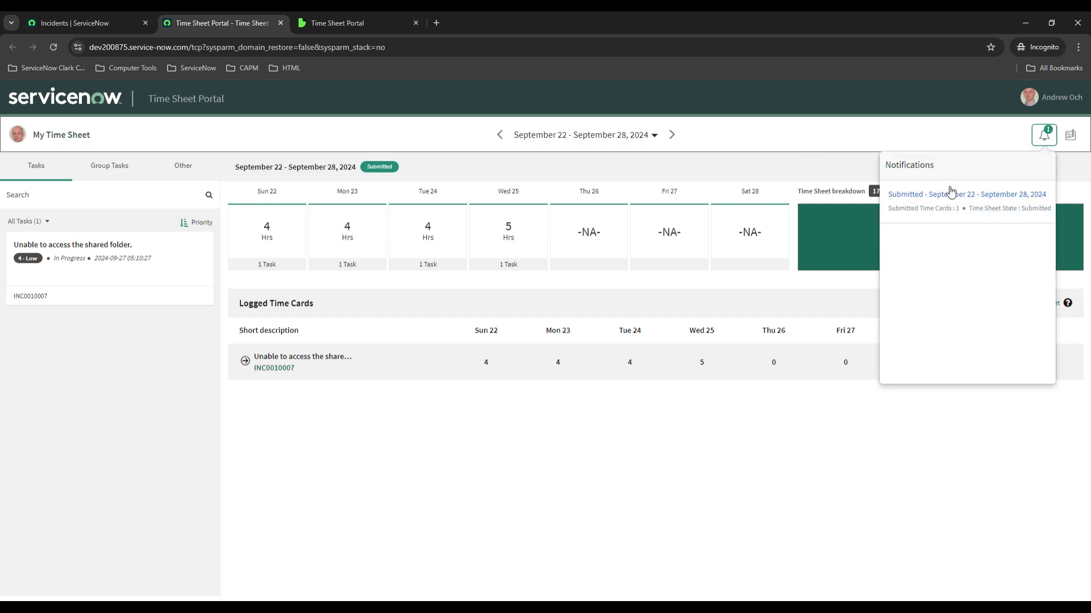
click(926, 138)
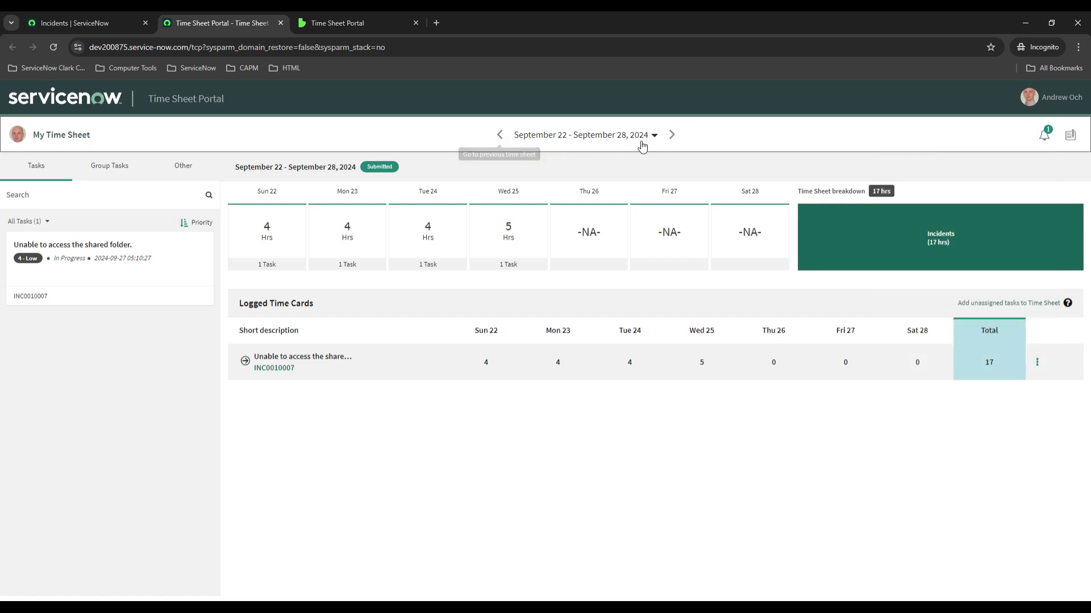
Step: Browse the time sheets of earlier weeks and return to the September 22 - September 28, 2024 week
click(499, 135)
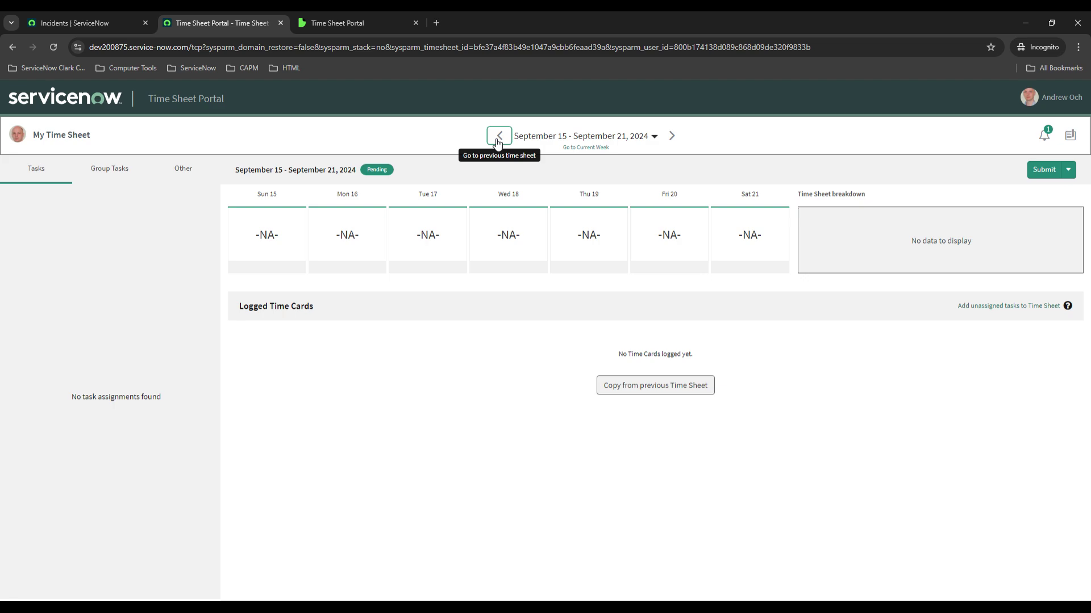
click(498, 136)
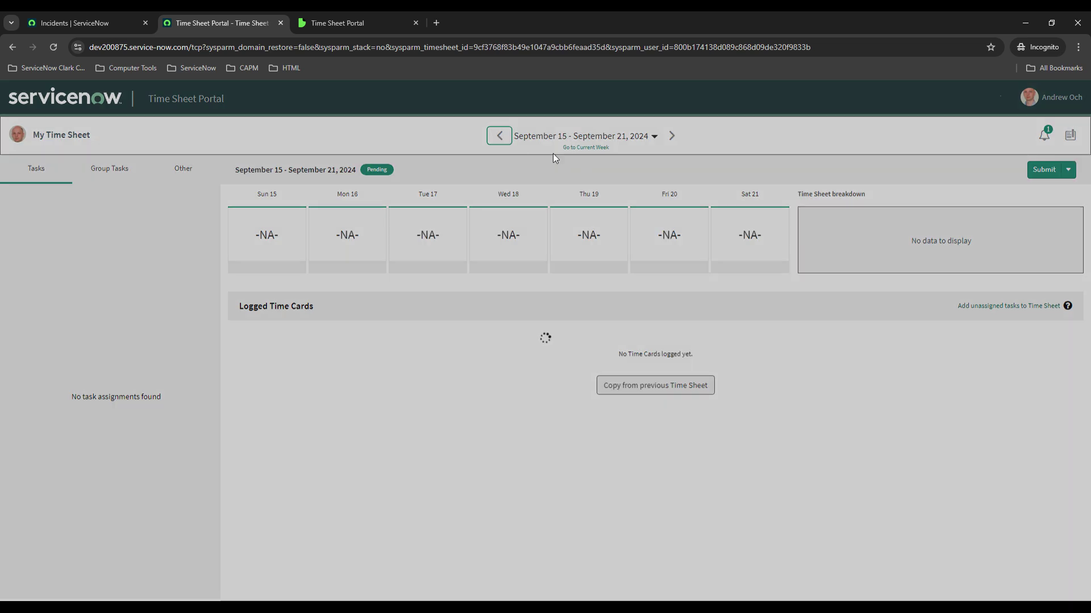
click(672, 136)
click(672, 136)
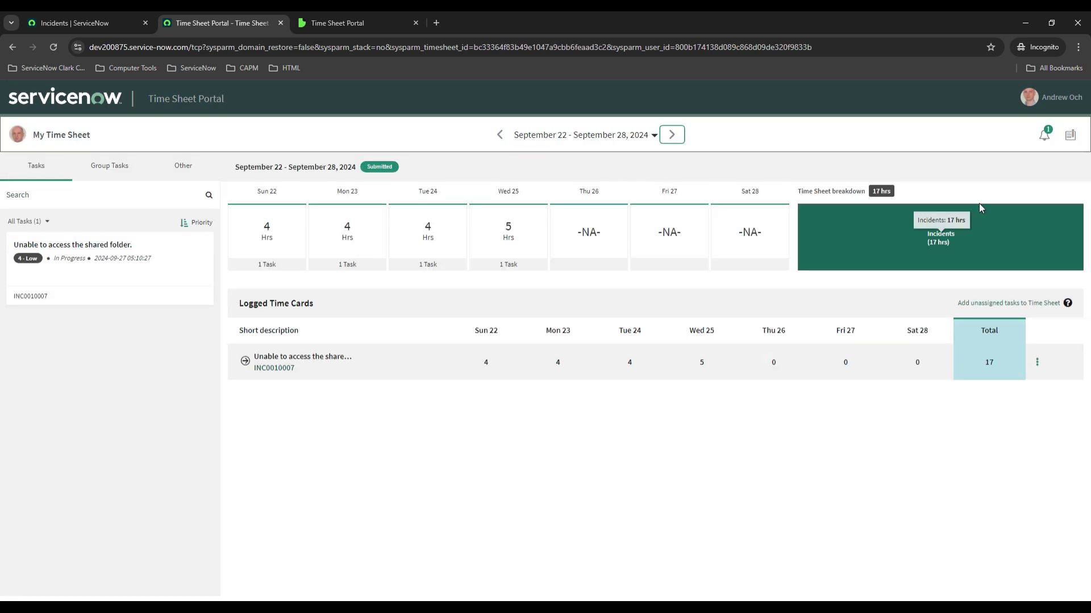
Step: Examine the 2024-09-22 time sheet record, its time card and the new time card form, and return to the Time Sheet Portal
click(1070, 138)
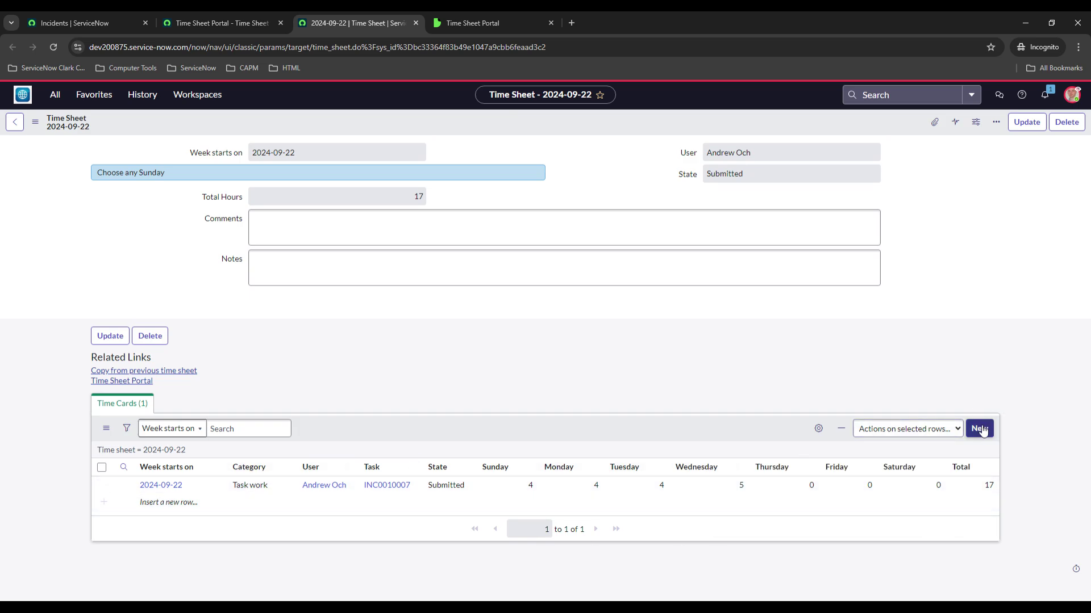
click(154, 485)
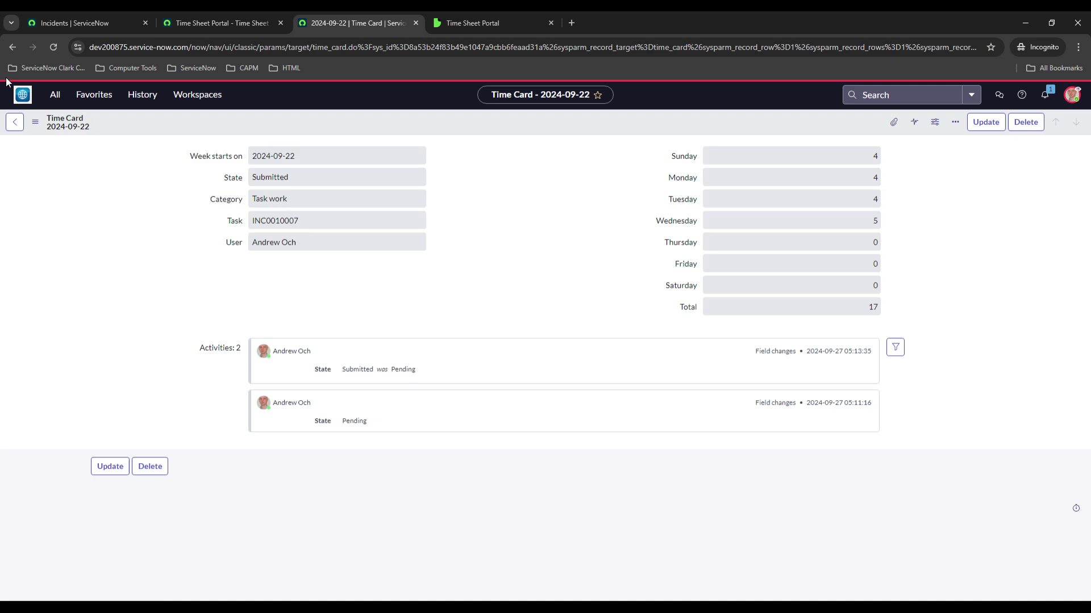
click(12, 46)
click(978, 429)
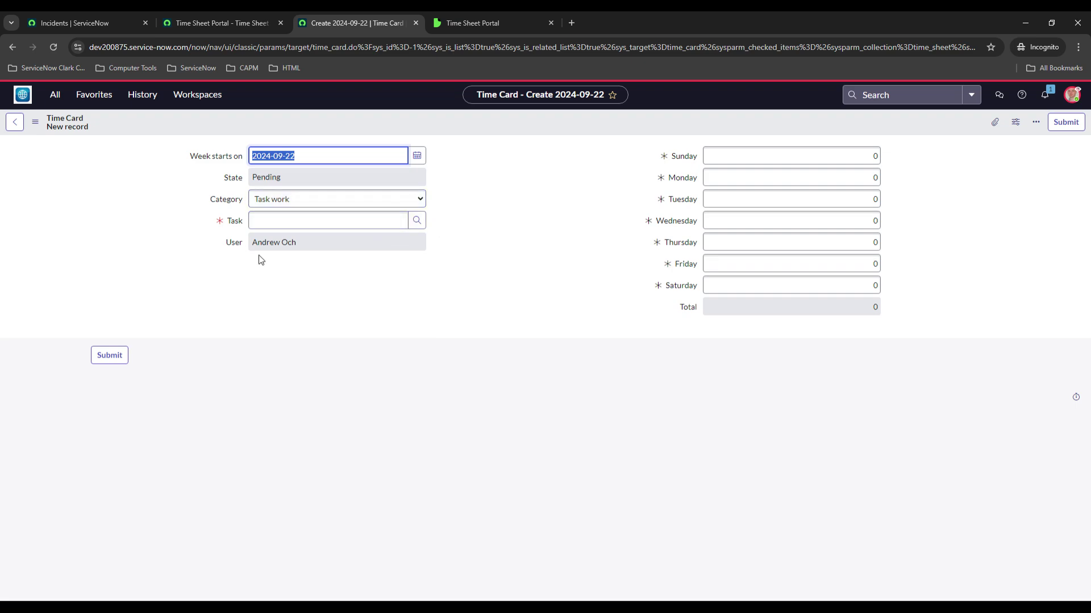
click(13, 47)
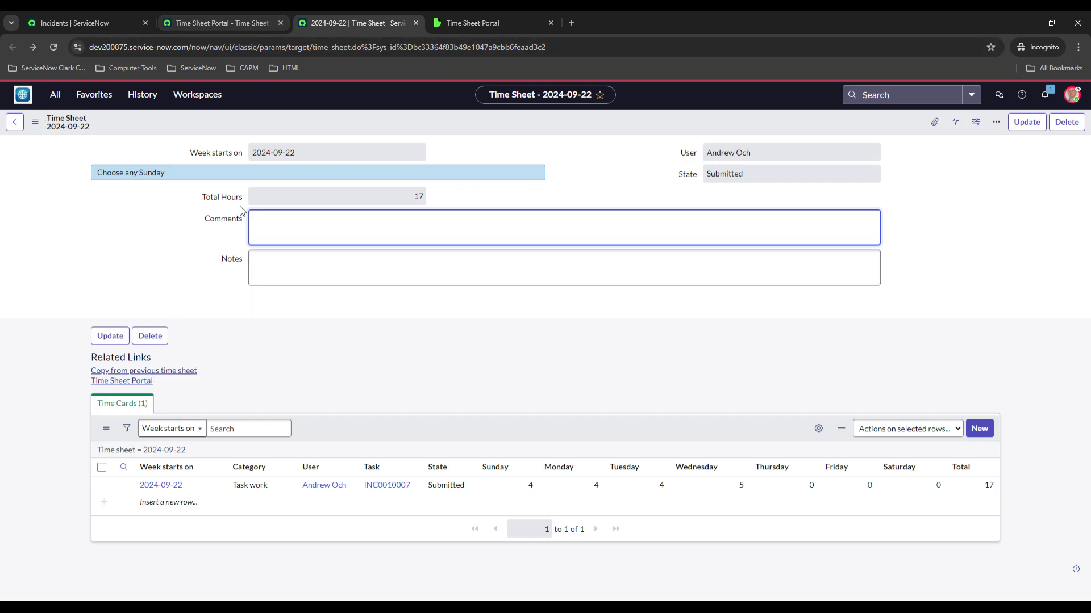
click(189, 13)
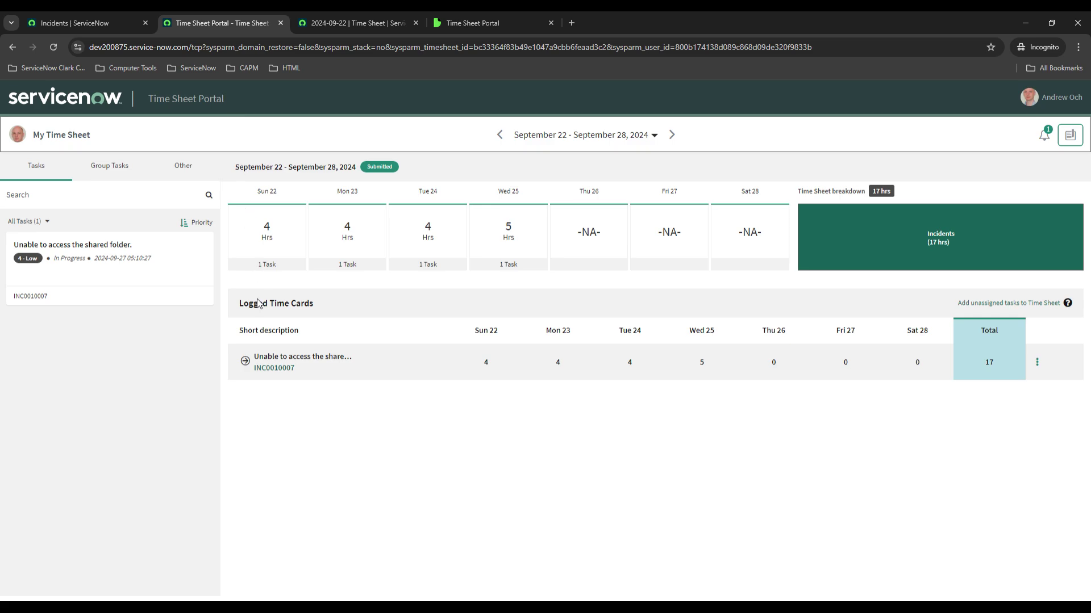
click(554, 421)
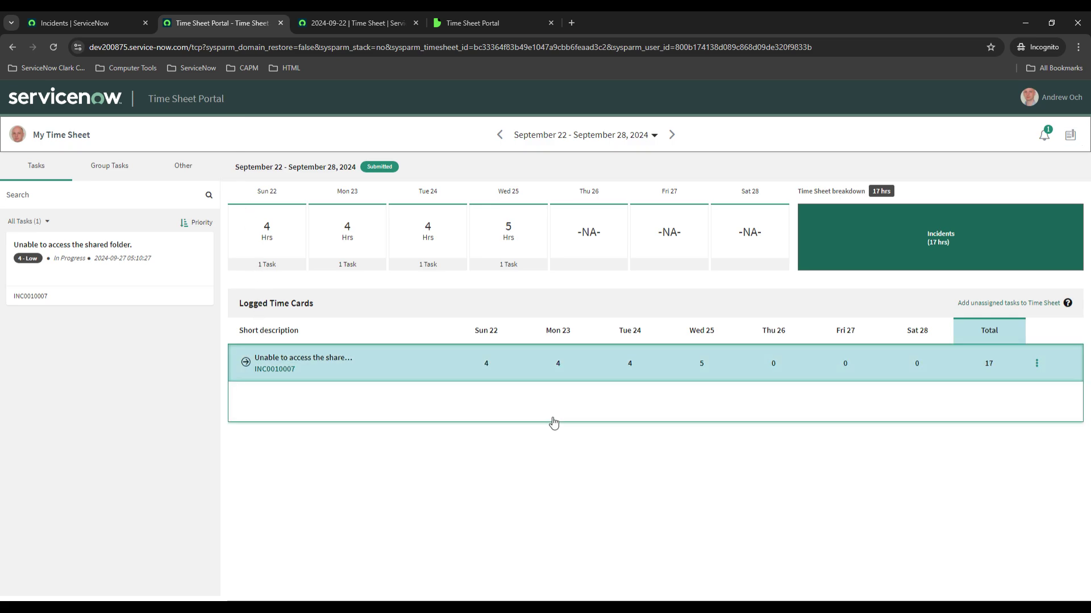
Step: From the incidents page, filter the navigator for "time sheet portal", shorten the filter to "time sheet", and open Current Time Sheet
click(104, 20)
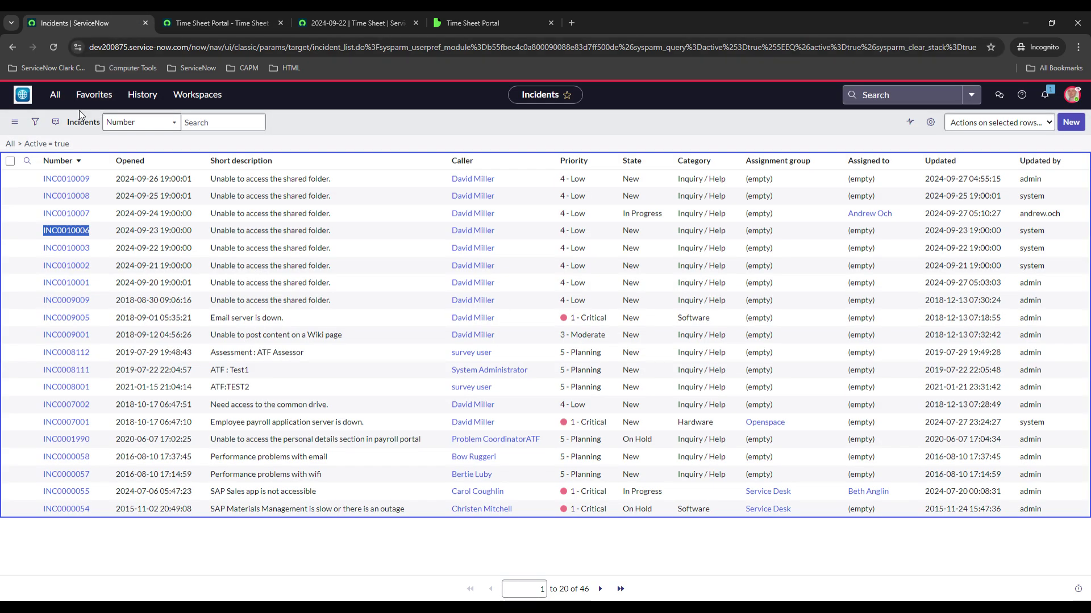
click(54, 94)
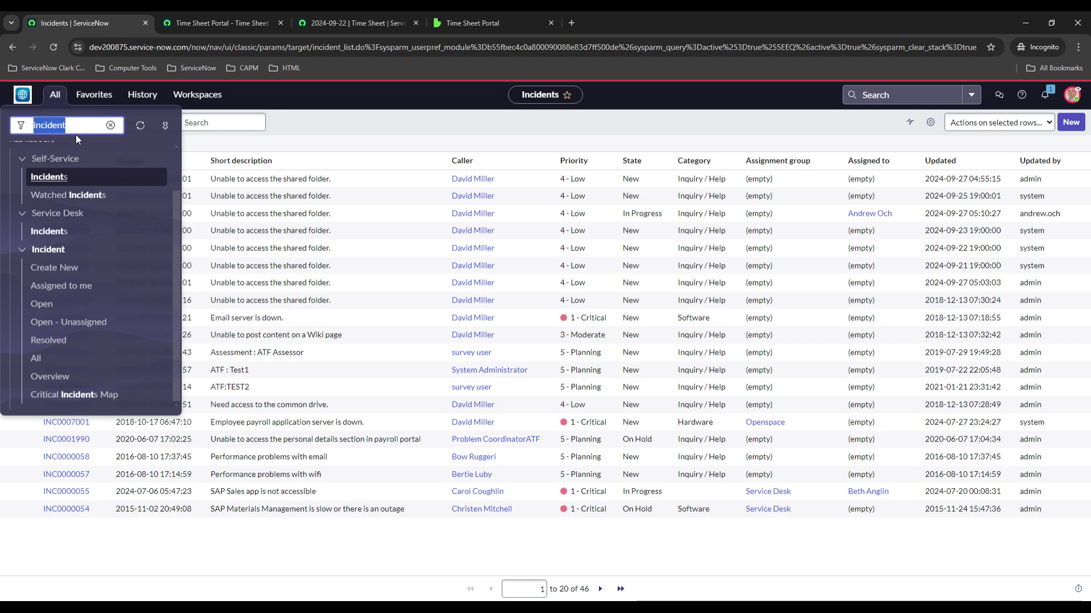
text(time sheet )
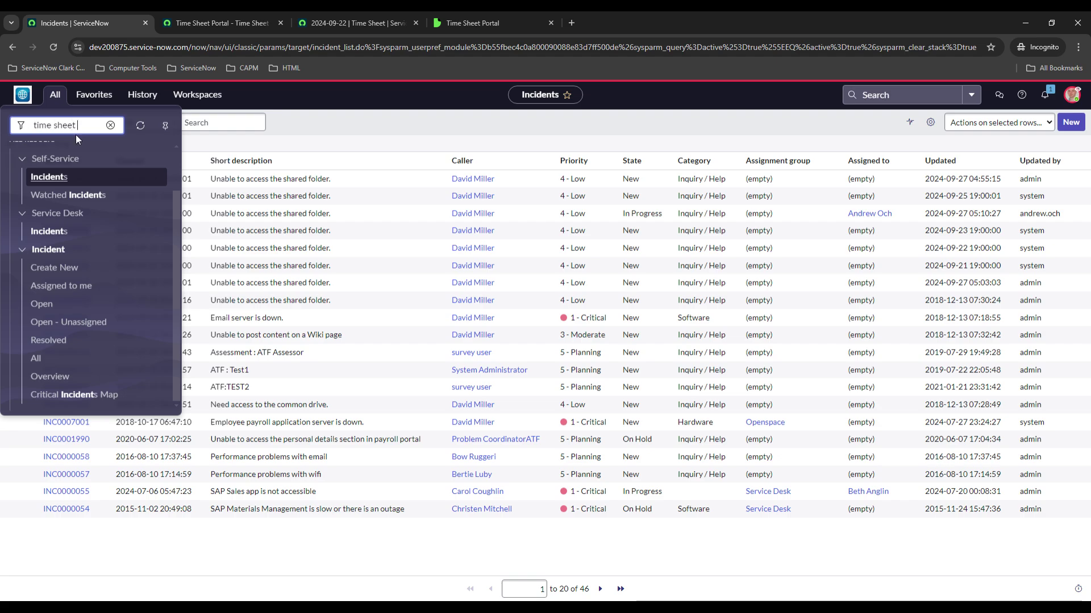
text(portal)
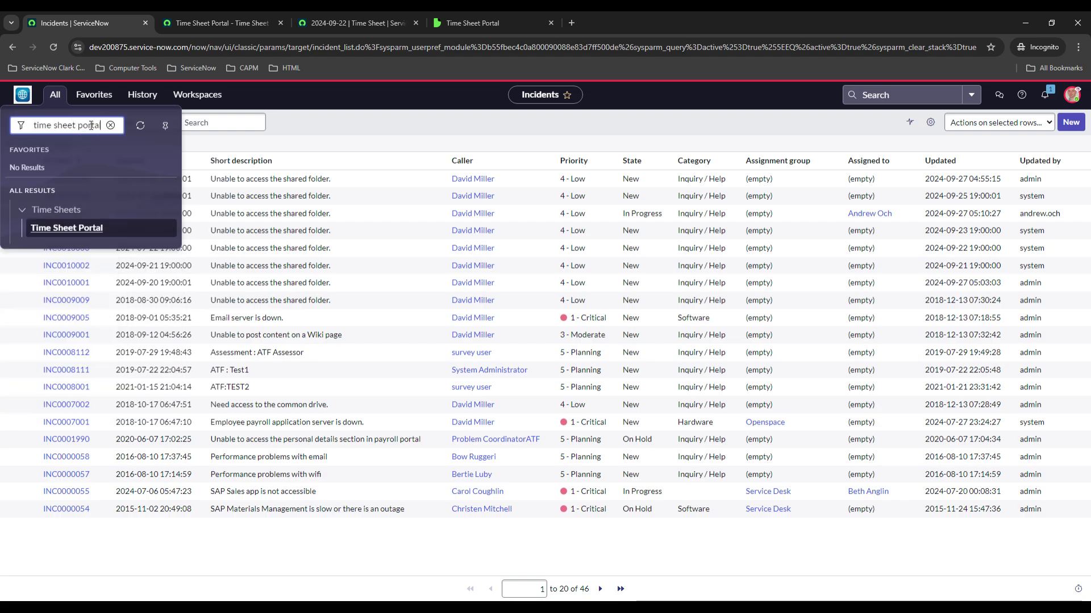
drag(101, 125, 73, 125)
key(BackSpace)
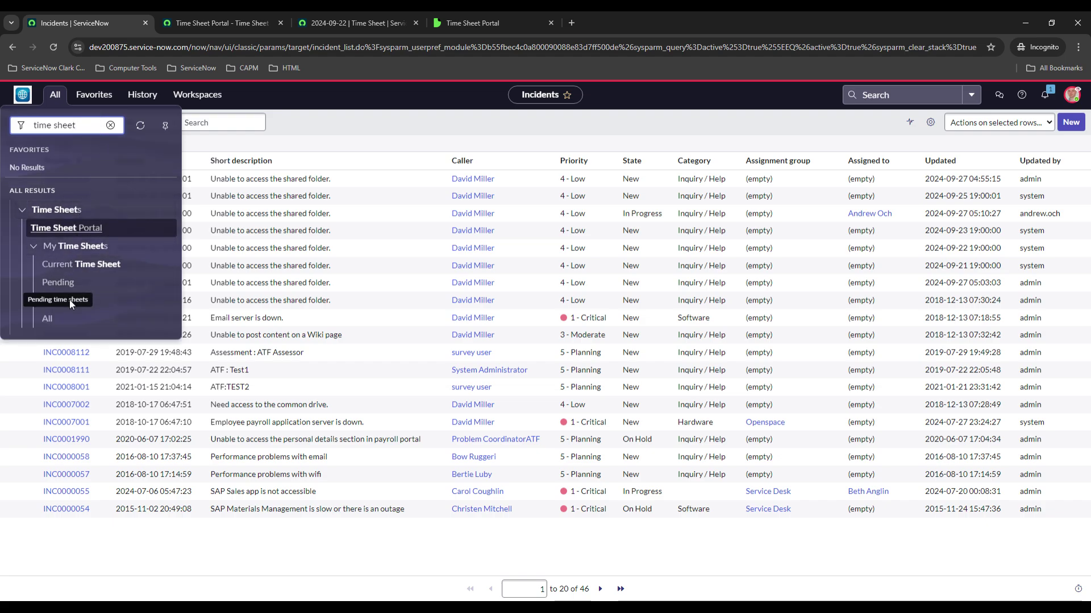
click(88, 266)
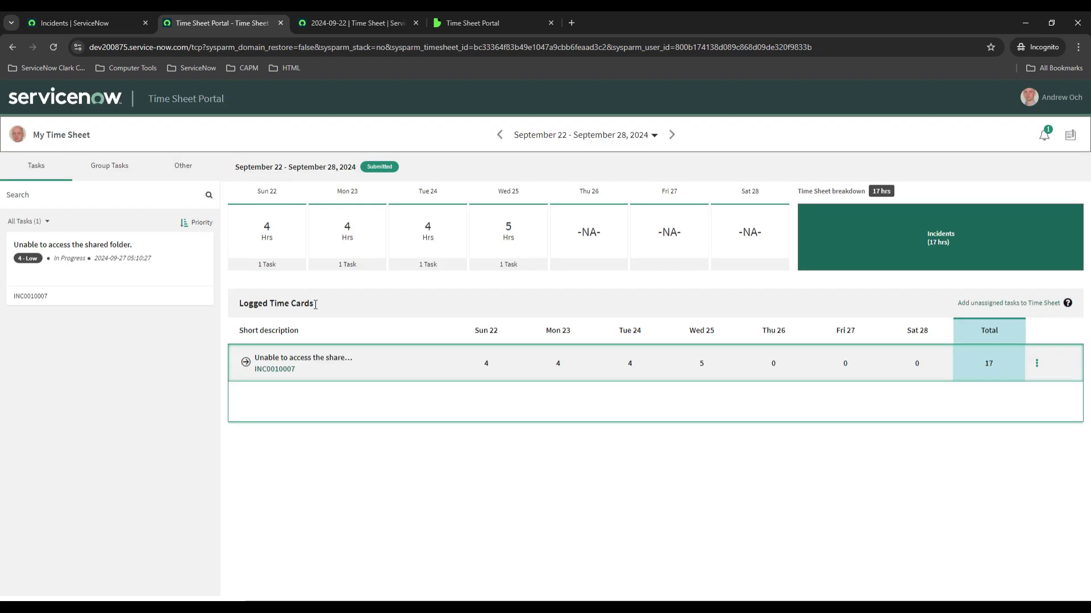